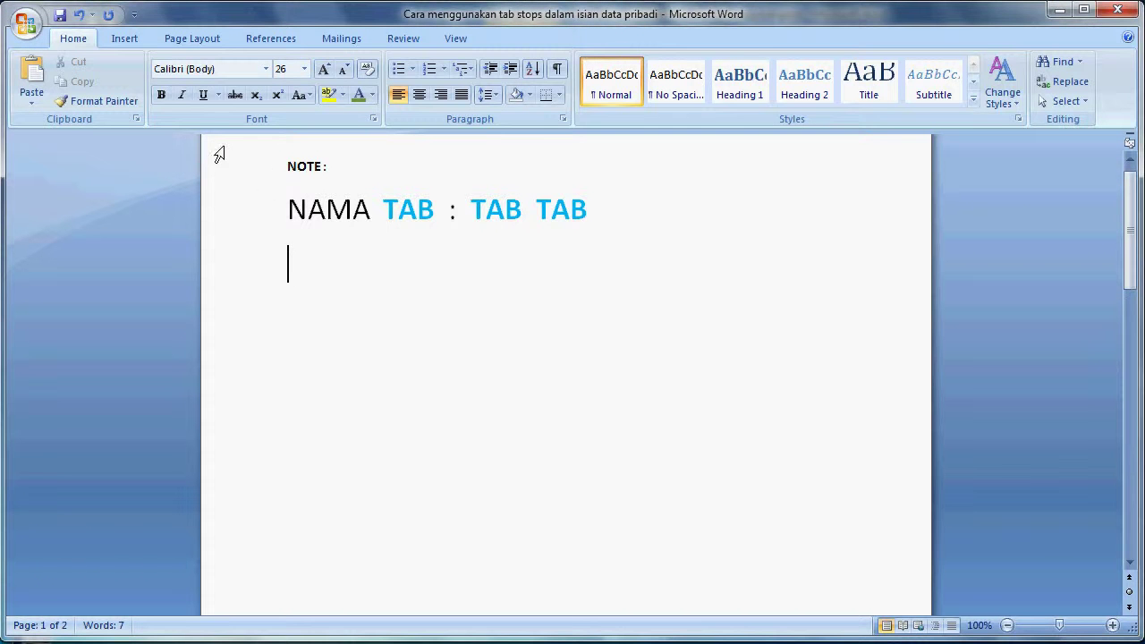
- Insert a Simple Text Box below the NAMA line and clear its placeholder text
click(134, 38)
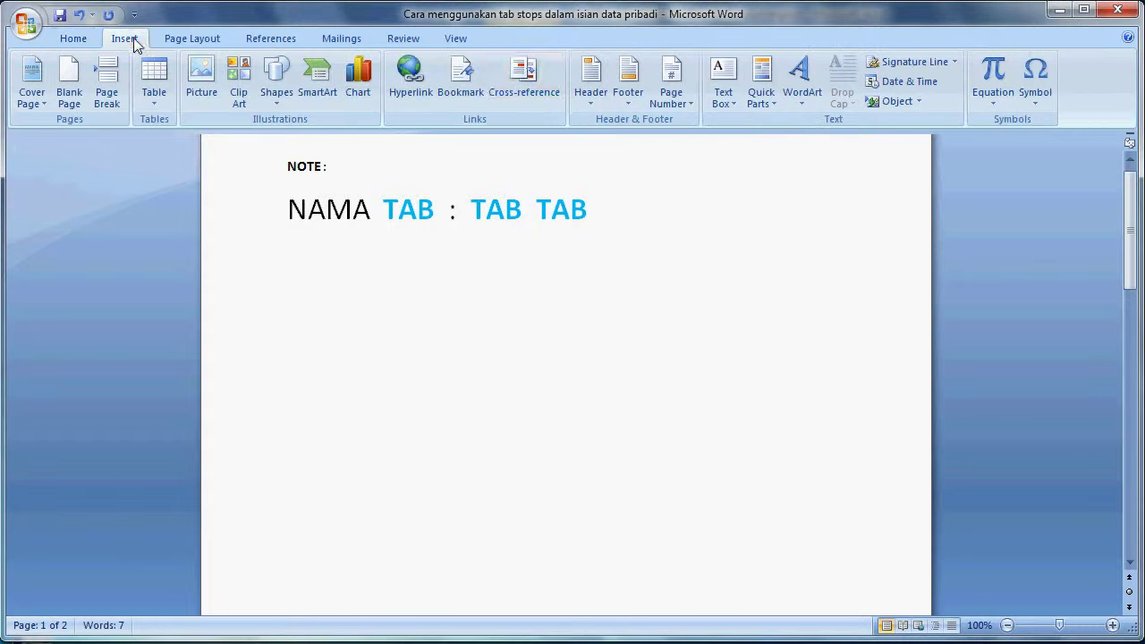
click(722, 87)
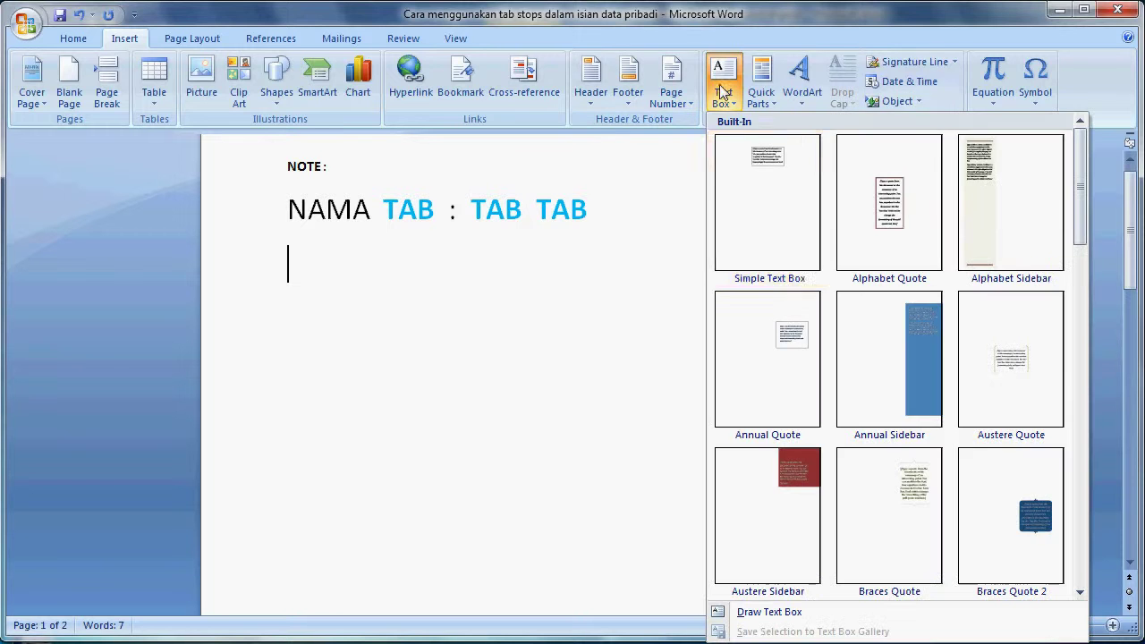
click(750, 161)
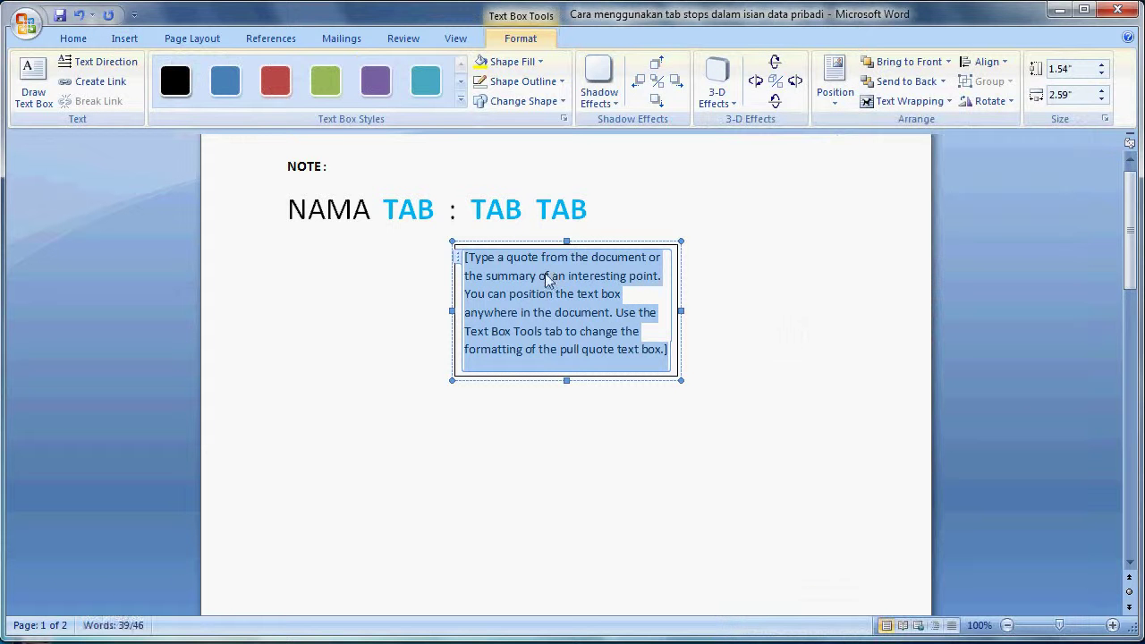
key(Delete)
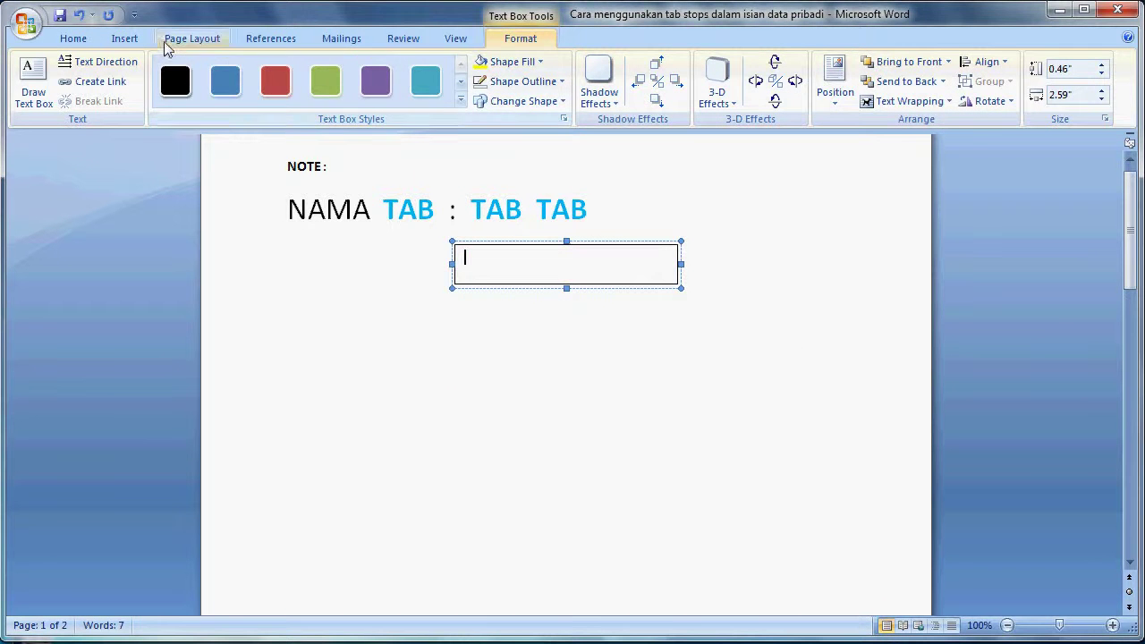
click(132, 37)
- Open More Symbols and switch the symbol font to Webdings
click(1035, 82)
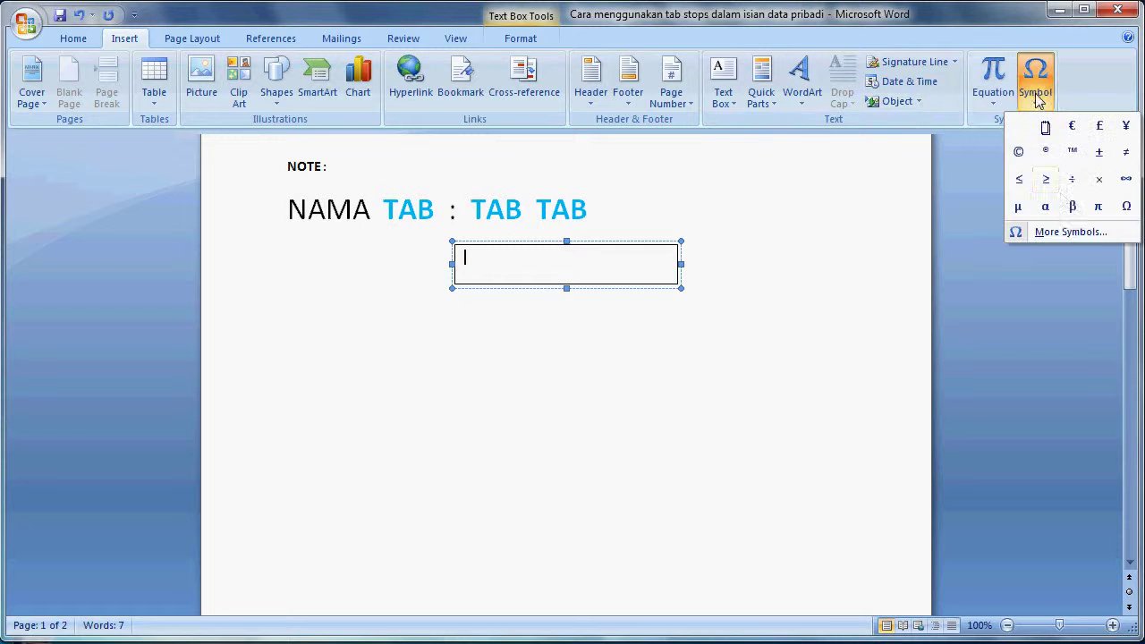
click(1063, 233)
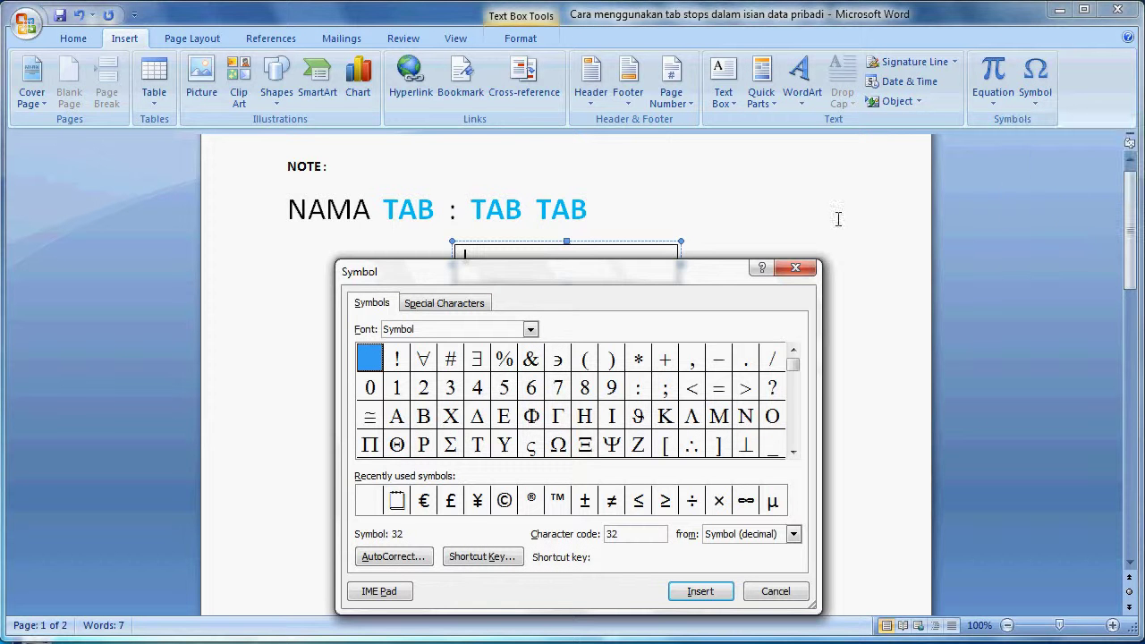
click(444, 333)
double_click(442, 333)
text(w)
click(531, 330)
scroll(532, 407, down, 2)
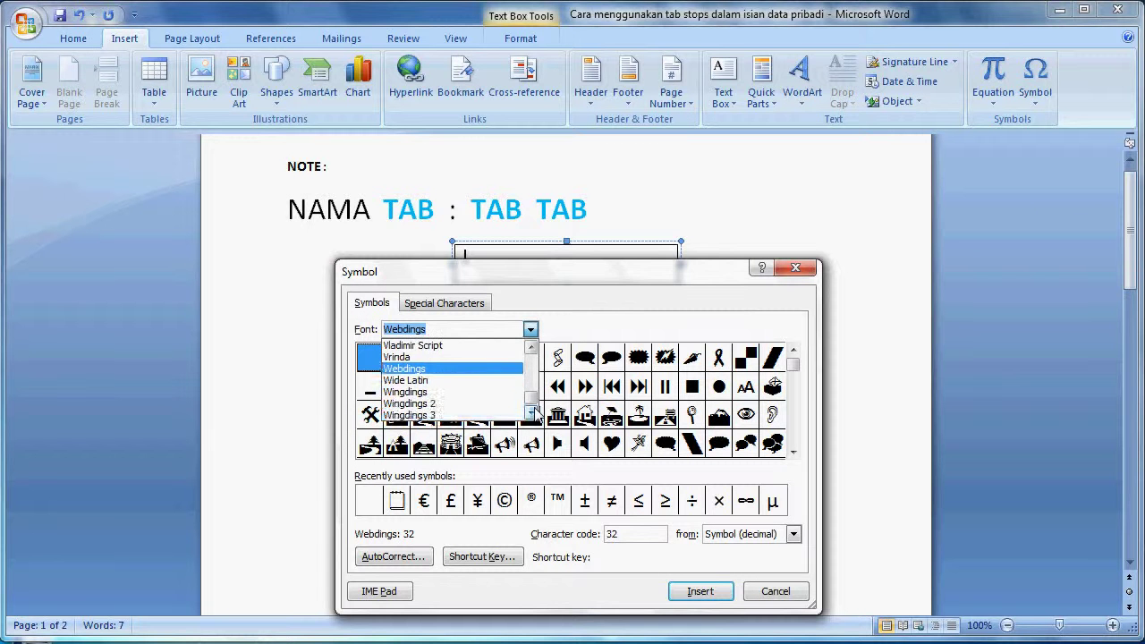
click(452, 369)
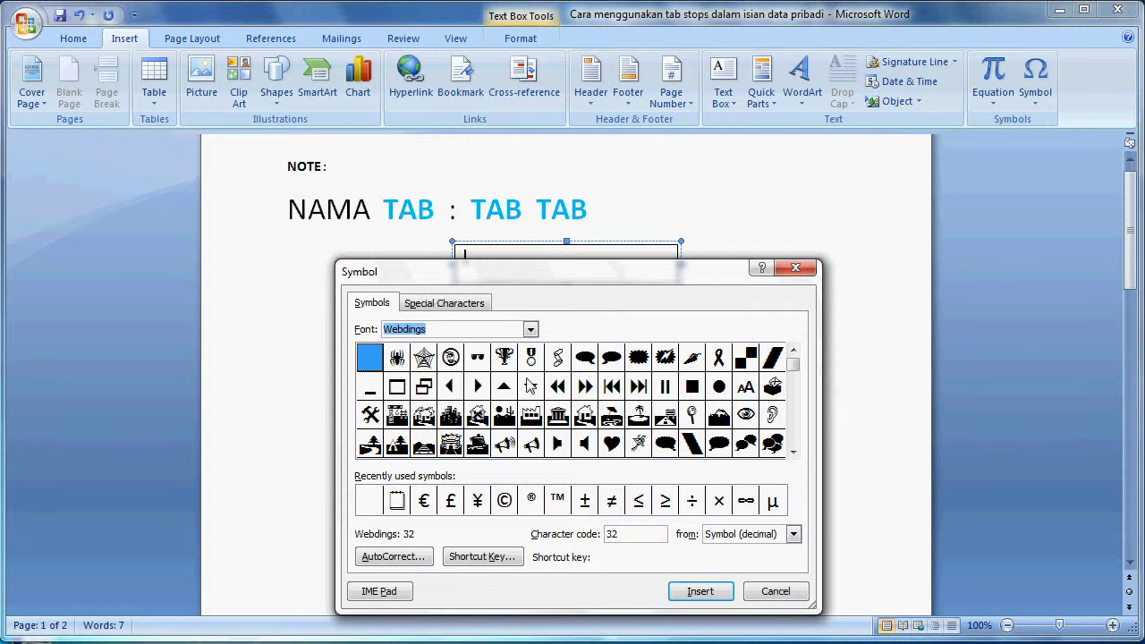
click(794, 454)
click(794, 454)
click(793, 453)
click(794, 454)
click(794, 454)
click(794, 454)
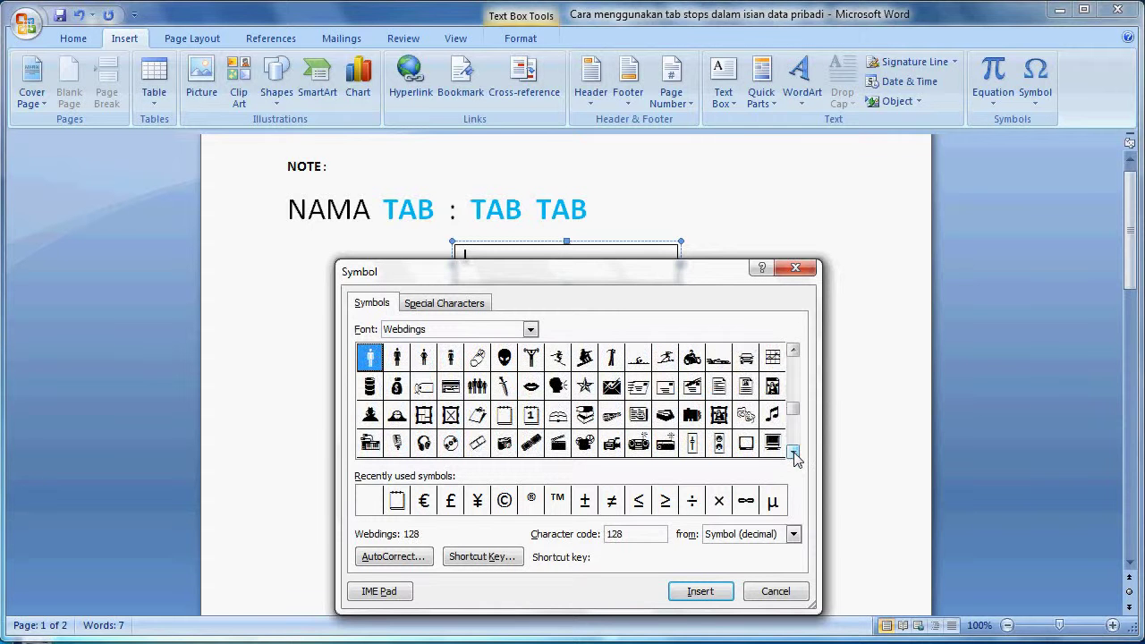
- Insert Webdings character 165, the notepad symbol, into the text box and select it
click(505, 414)
click(700, 591)
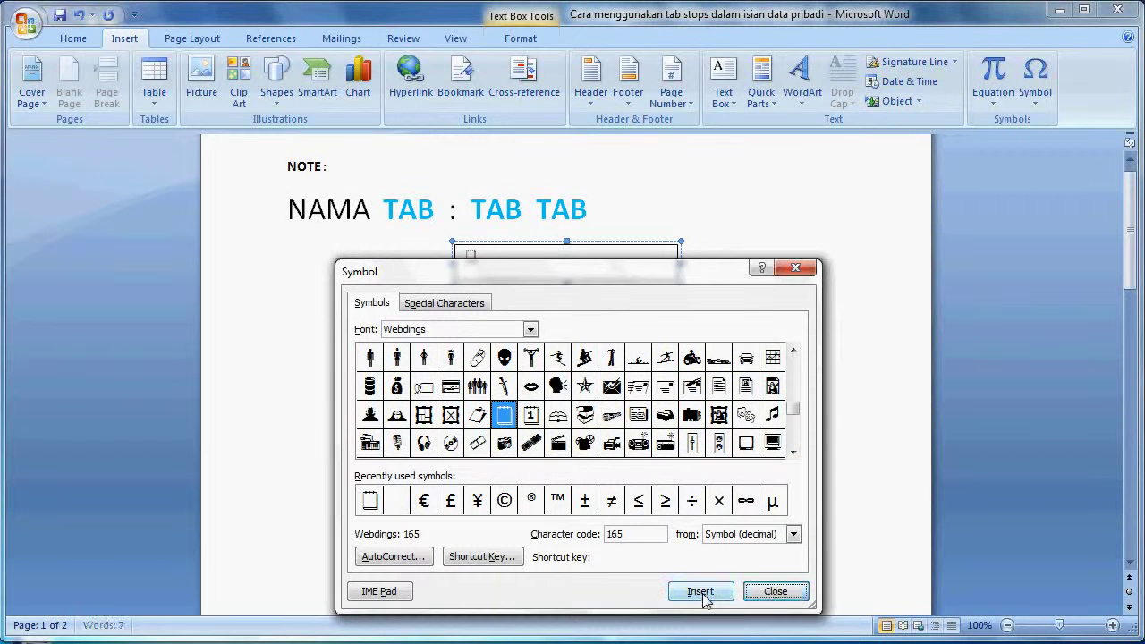
click(772, 593)
key(shift+Left)
click(82, 40)
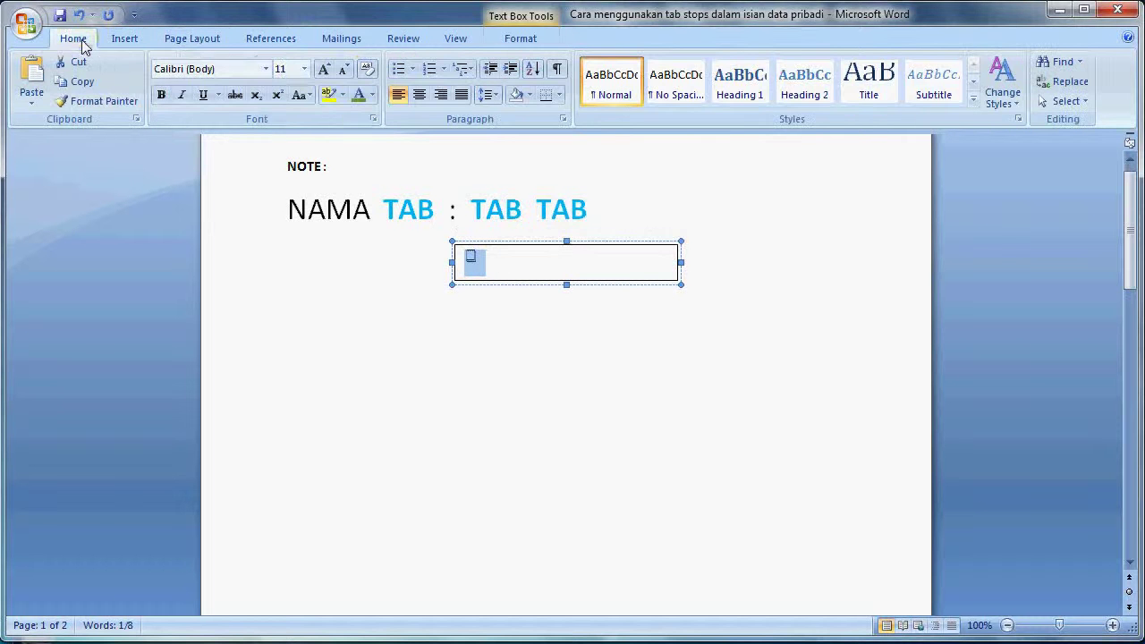
- Set the notepad symbol's font size to 400 pt
click(283, 68)
text(00)
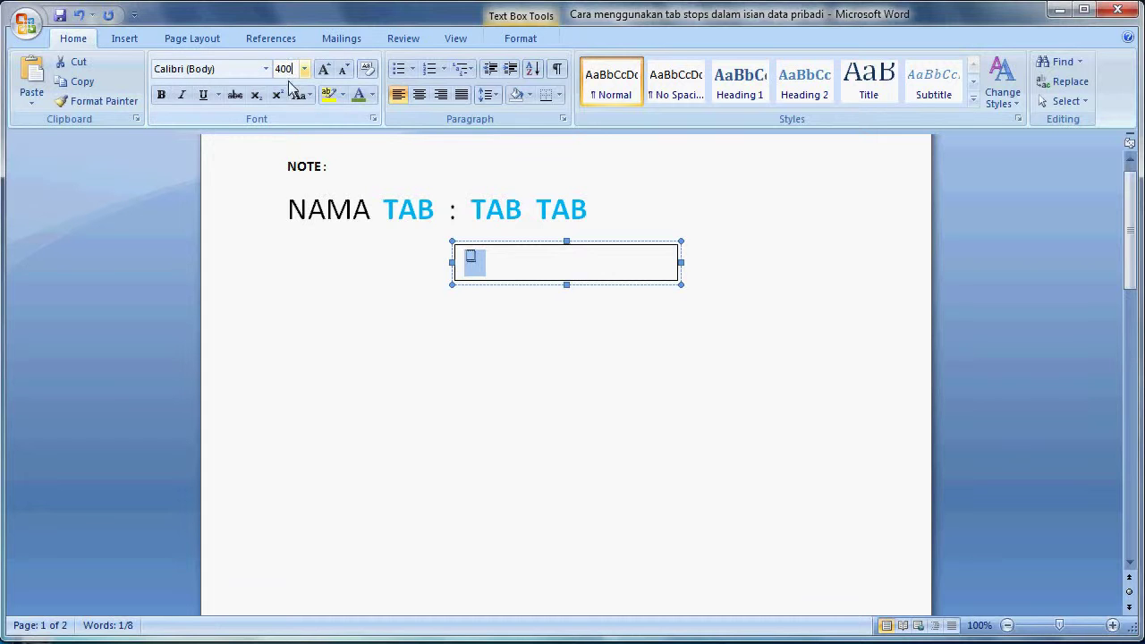
key(Return)
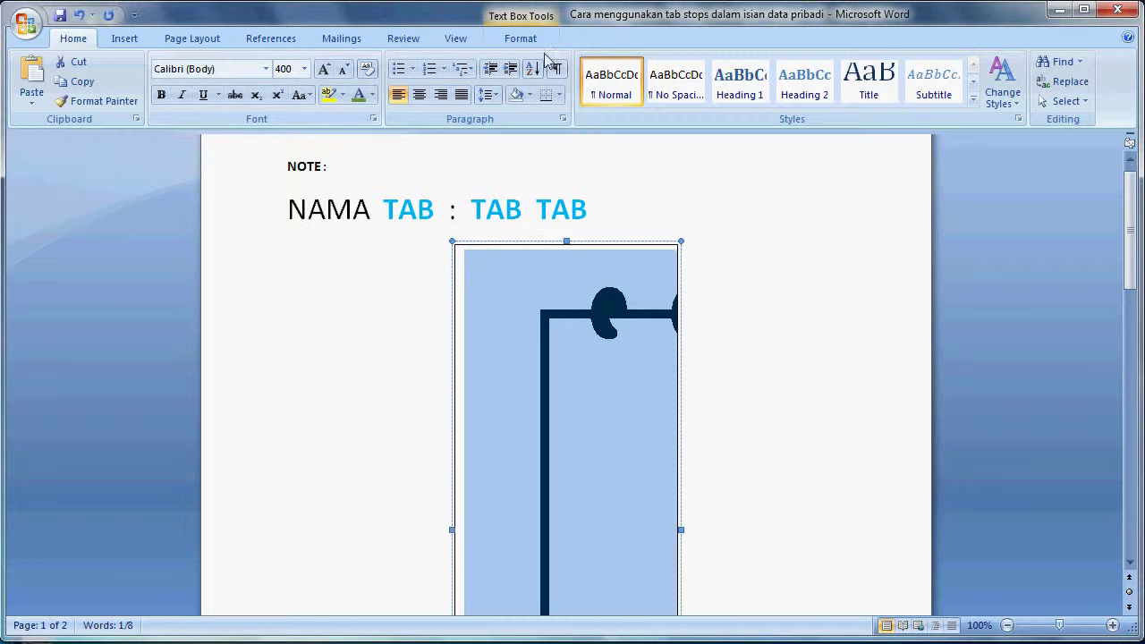
- Resize the text box to 5.4" high by 5.07" wide
click(528, 41)
click(1065, 69)
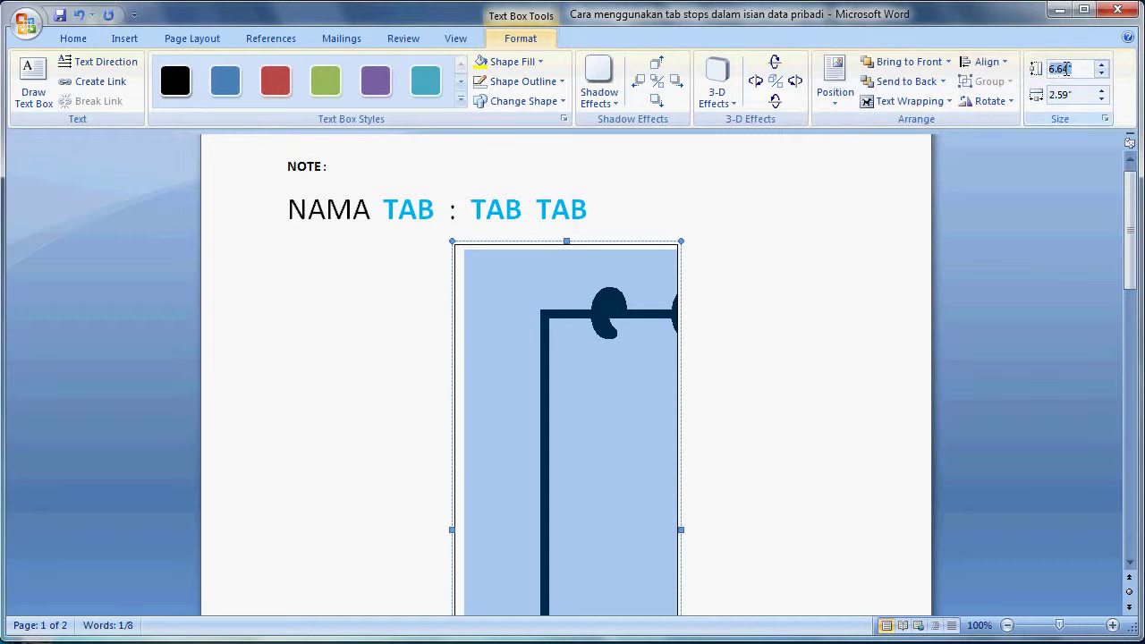
text(4)
text(.)
click(1062, 95)
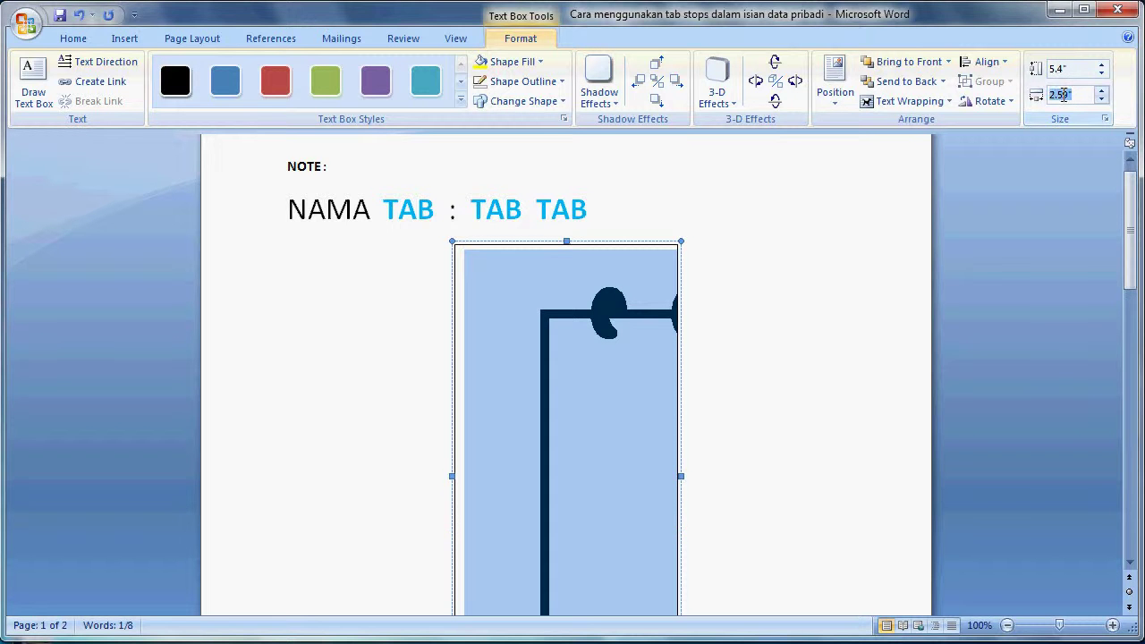
text(2.5)
text(5.07)
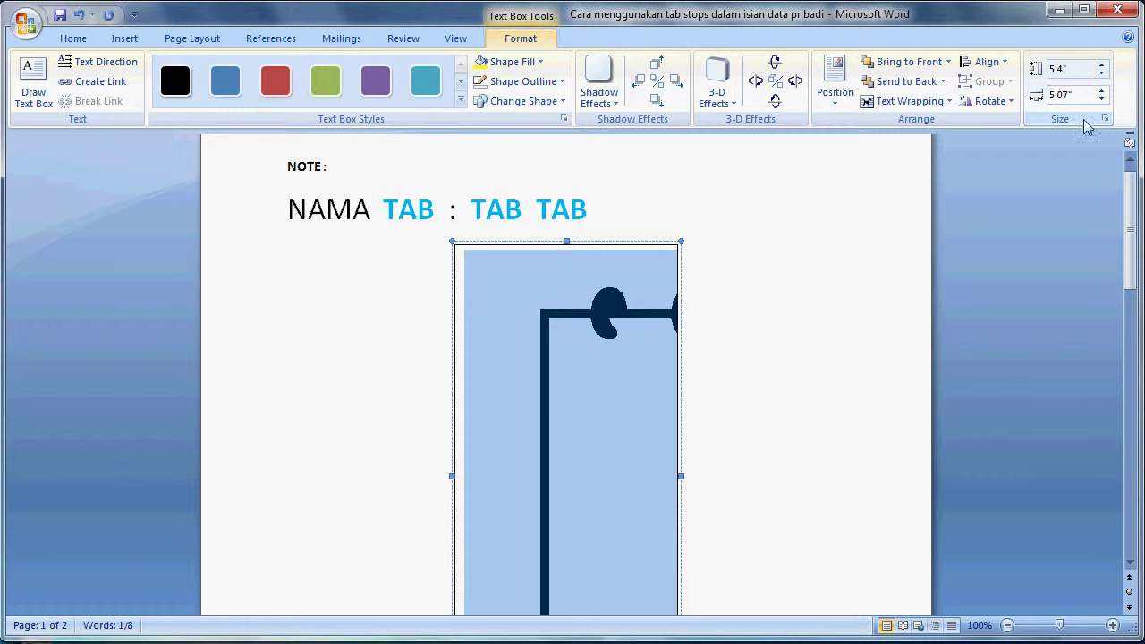
key(Return)
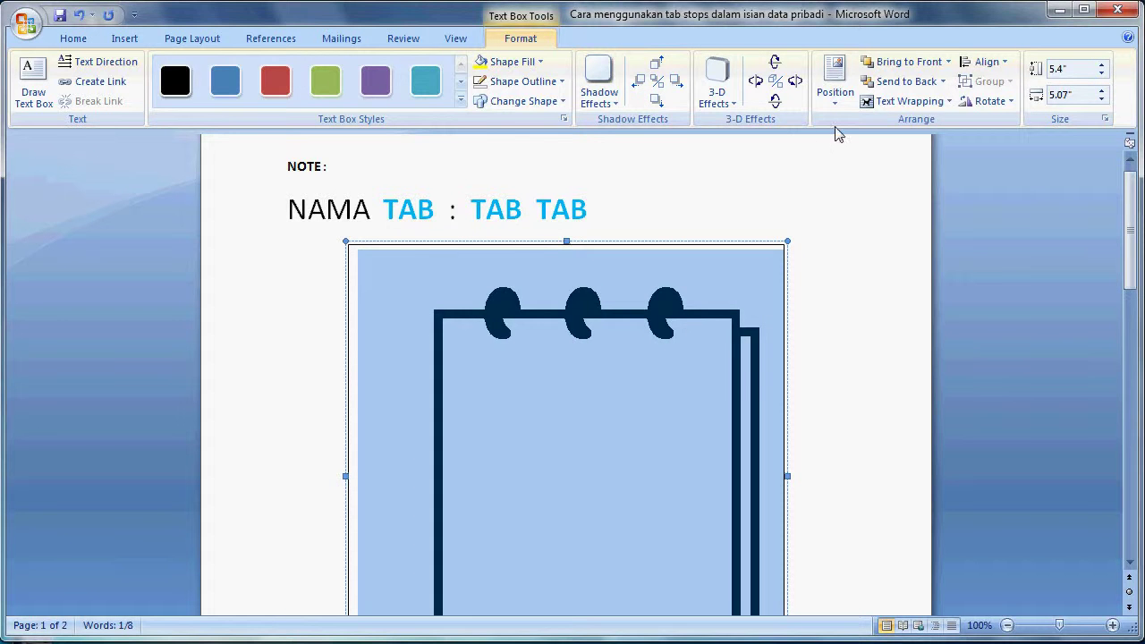
click(908, 103)
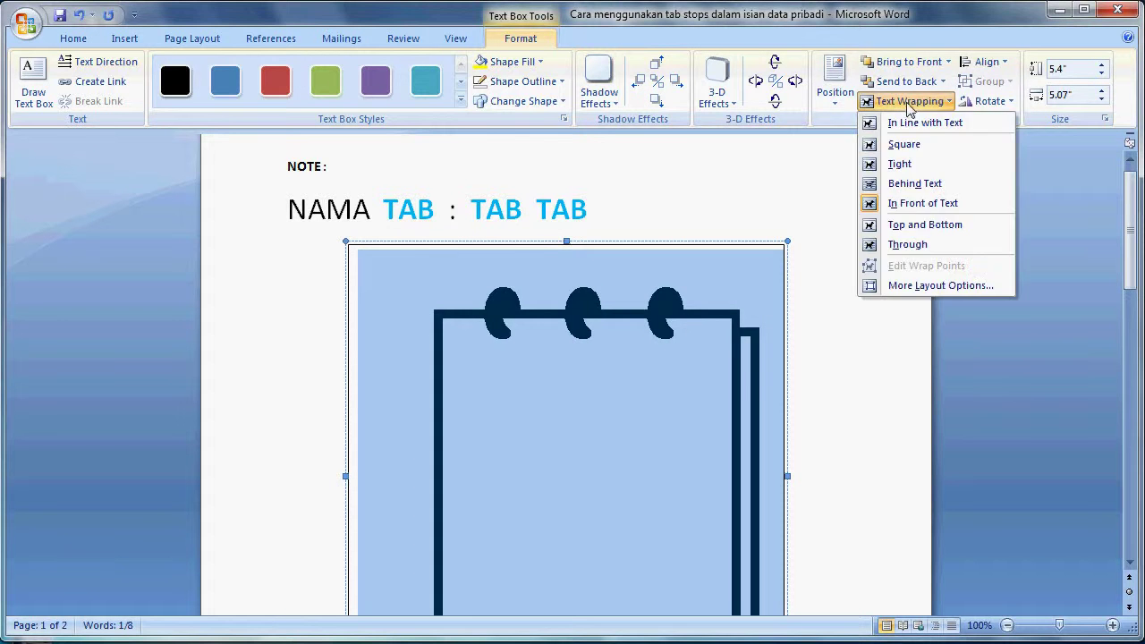
- Let page text flow through the text box and colour the notepad symbol olive green
click(908, 246)
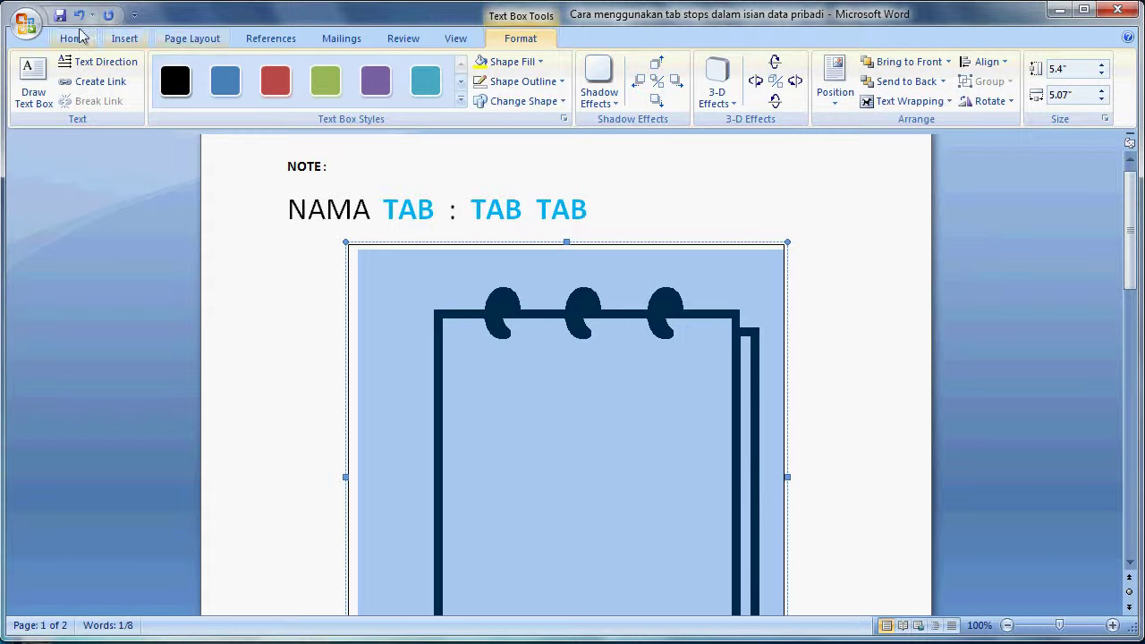
click(74, 38)
click(373, 95)
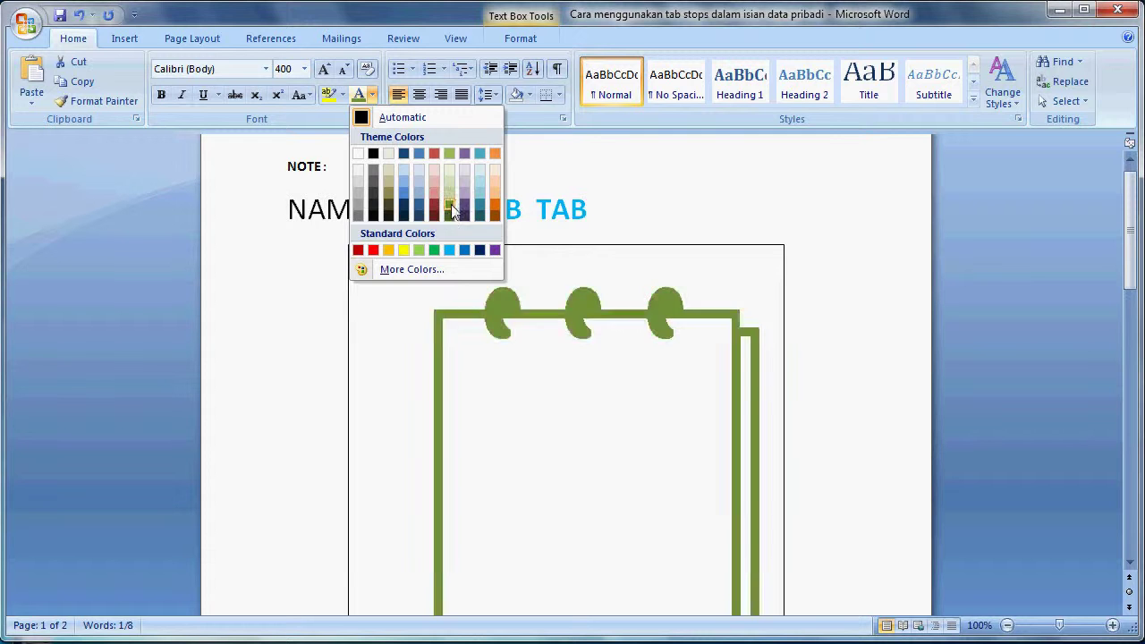
click(450, 202)
- Nudge the notepad text box slightly left and up
click(659, 244)
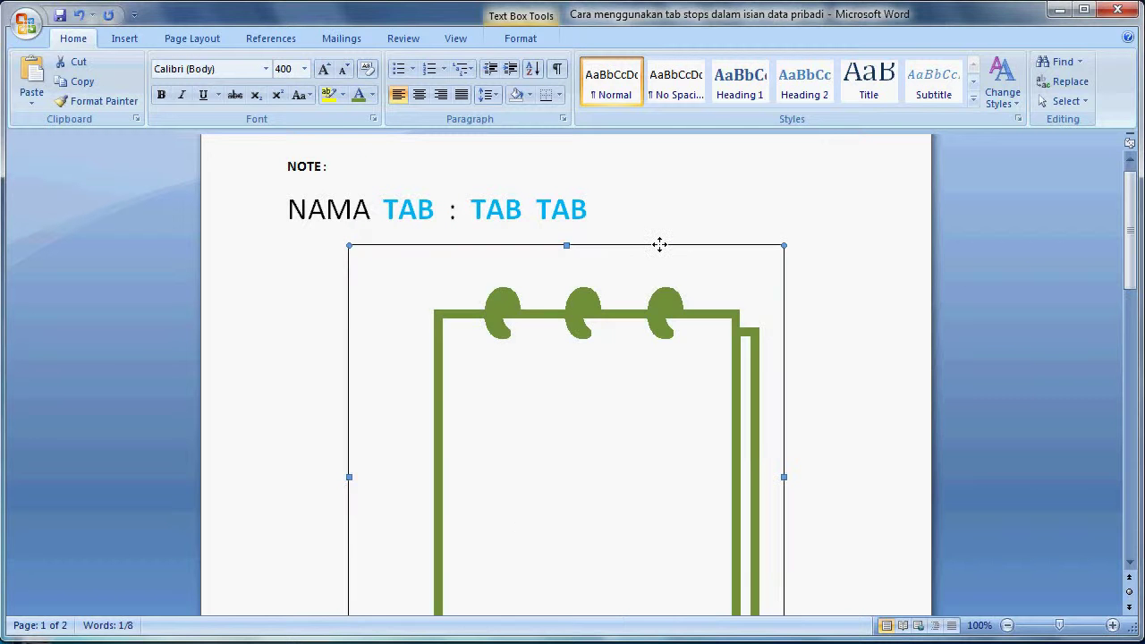
key(Left)
key(Left)
key(Left)
key(Left)
key(Left)
key(Left)
key(Left)
key(Left)
key(Left)
key(Left)
key(Left)
key(Left)
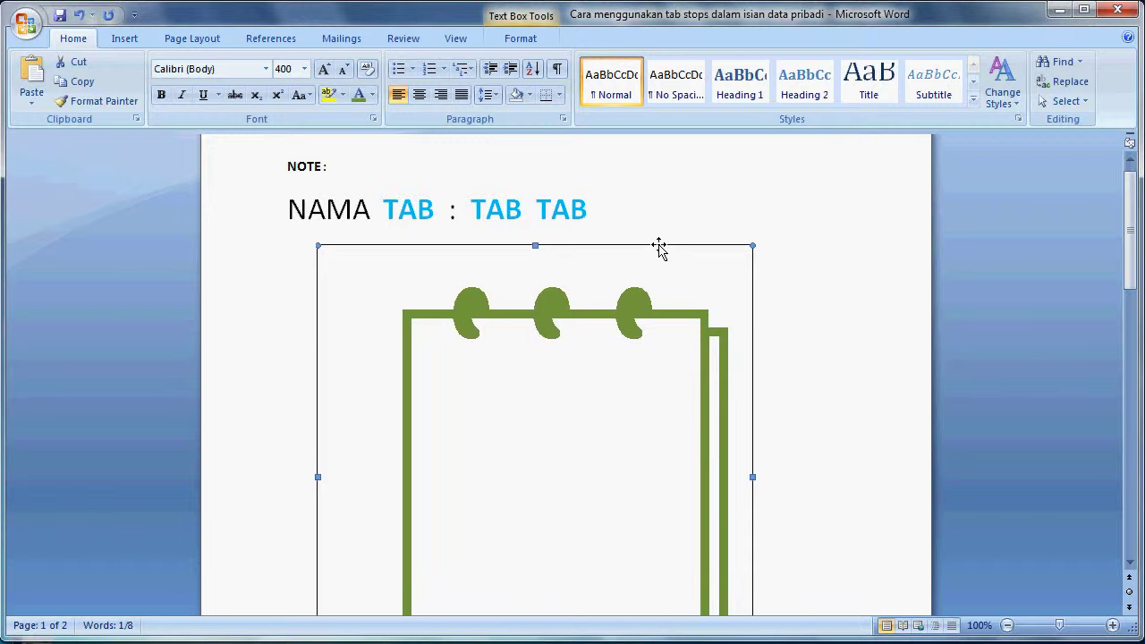
key(Right)
key(Up)
key(Up)
key(Up)
key(Up)
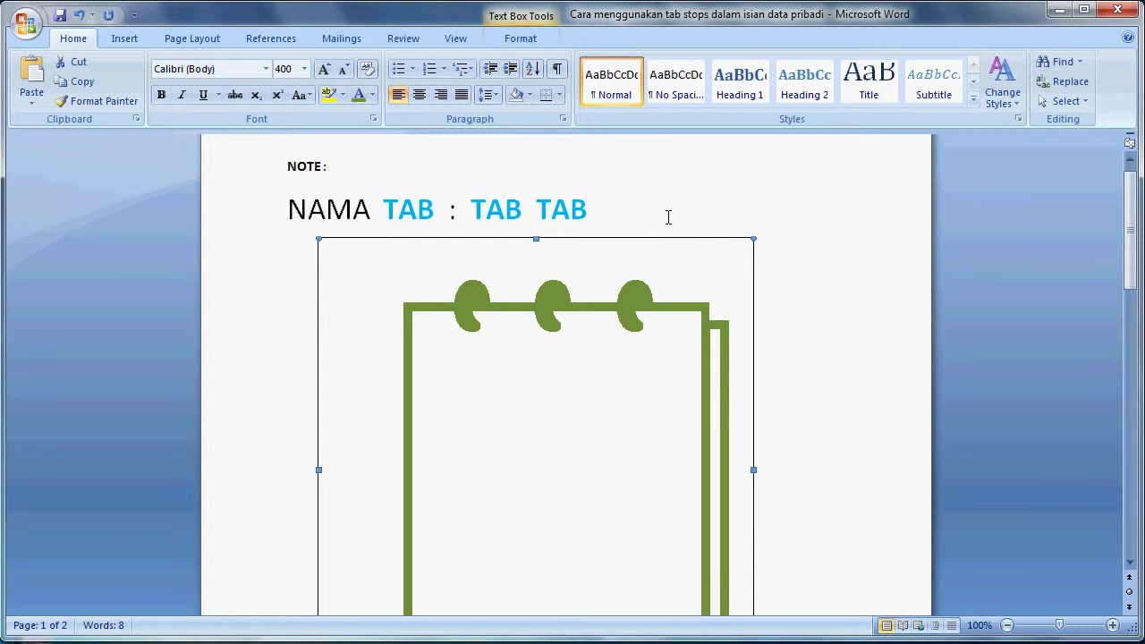
- Set the text box's Shape Outline to No Outline and deselect it
click(528, 43)
click(562, 82)
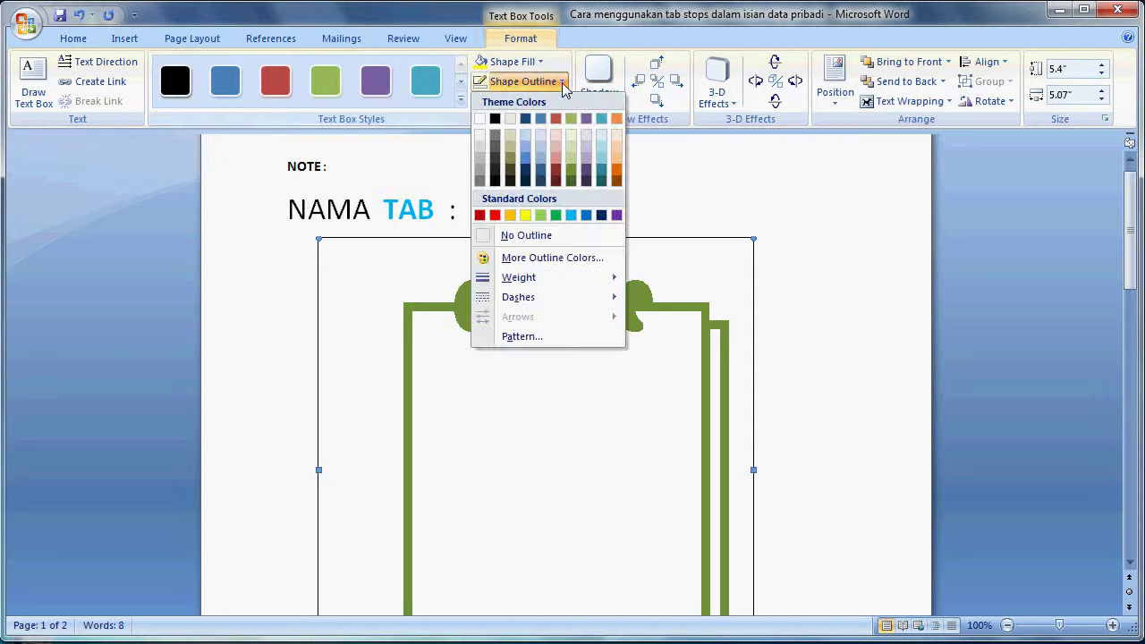
click(526, 235)
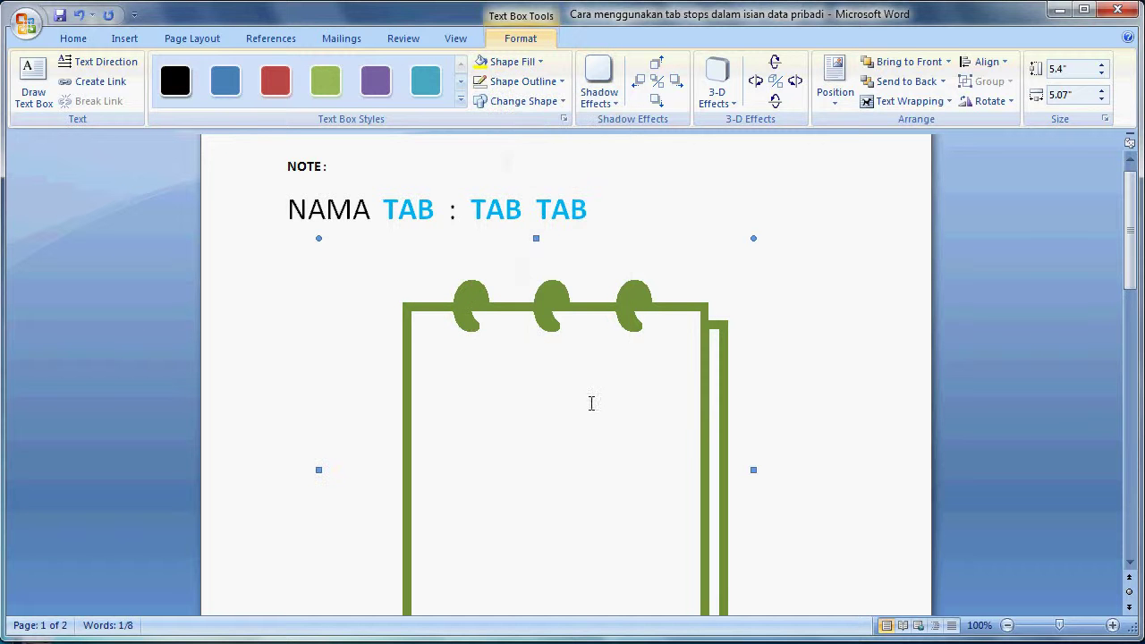
click(297, 288)
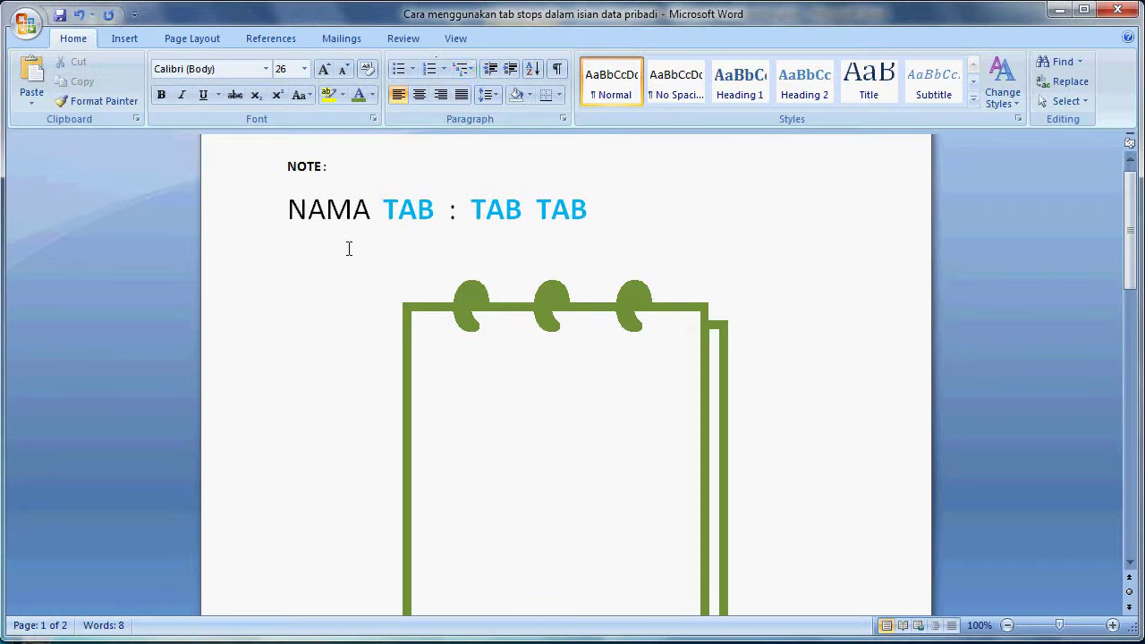
click(125, 38)
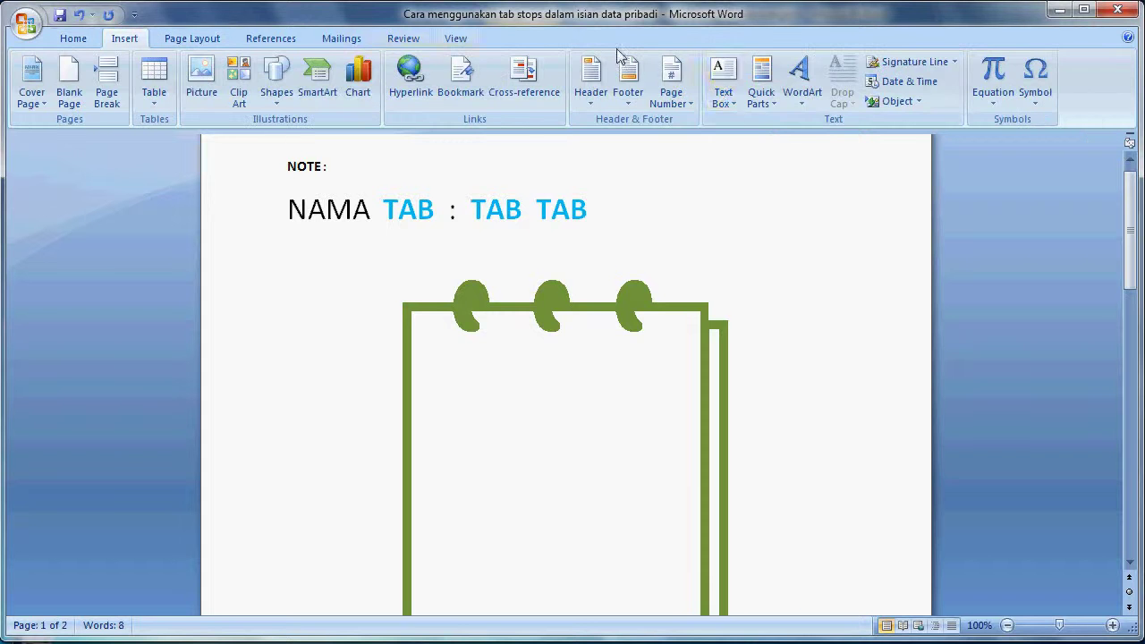
- Insert a second Simple Text Box, move it onto the notepad, and delete its placeholder
click(724, 97)
click(755, 183)
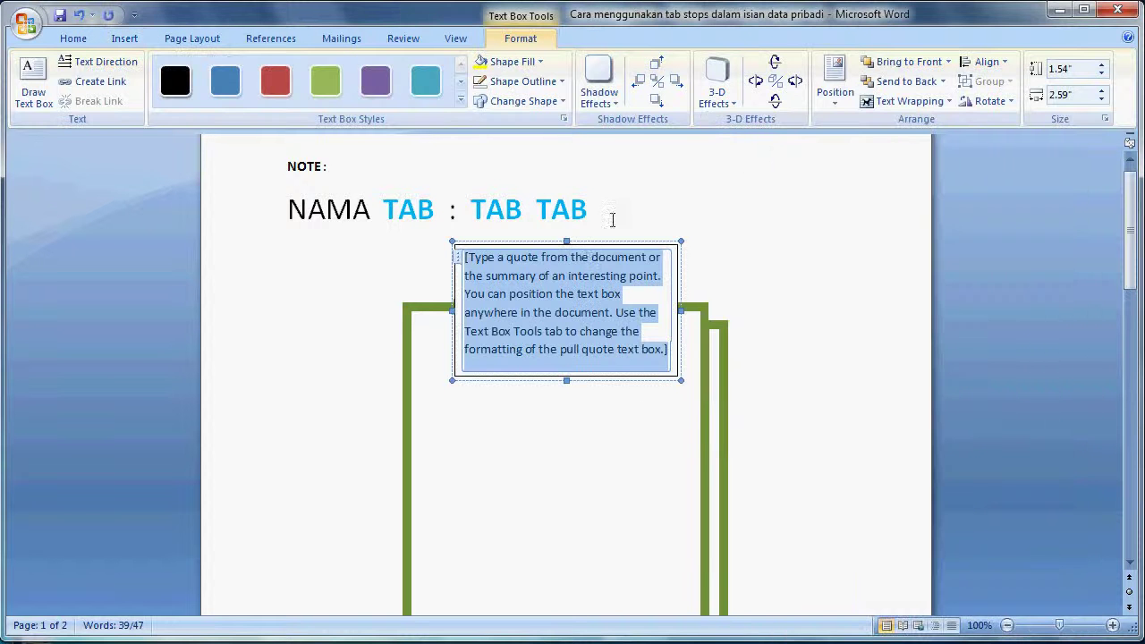
click(583, 243)
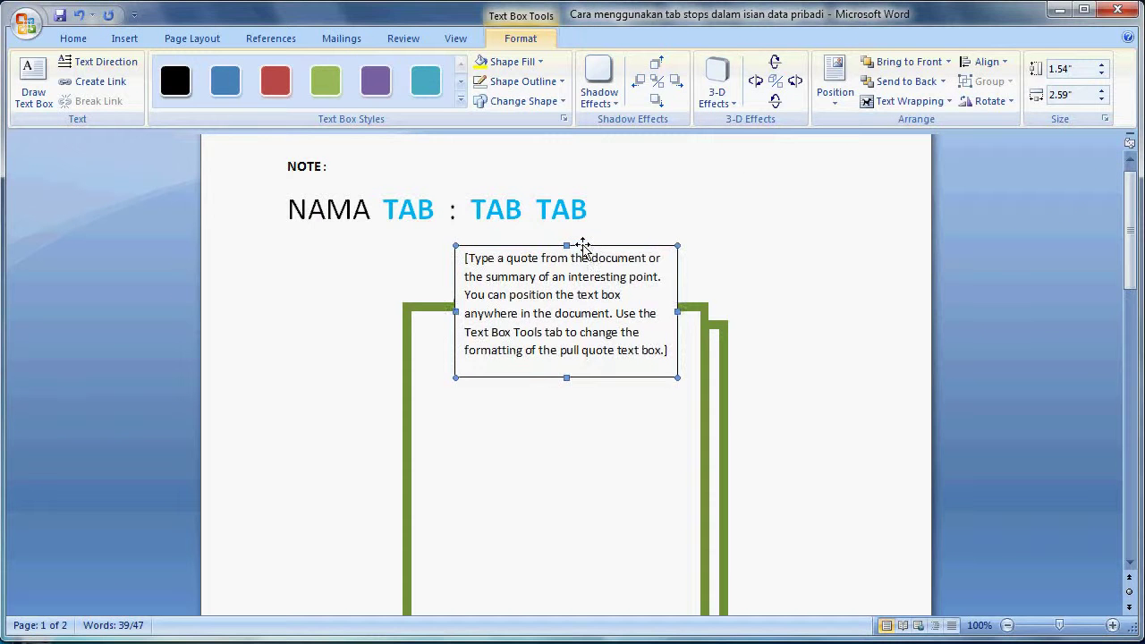
key(Down)
key(Down)
key(Down)
key(Down)
key(Down)
key(Down)
key(Down)
key(Down)
key(Down)
click(591, 417)
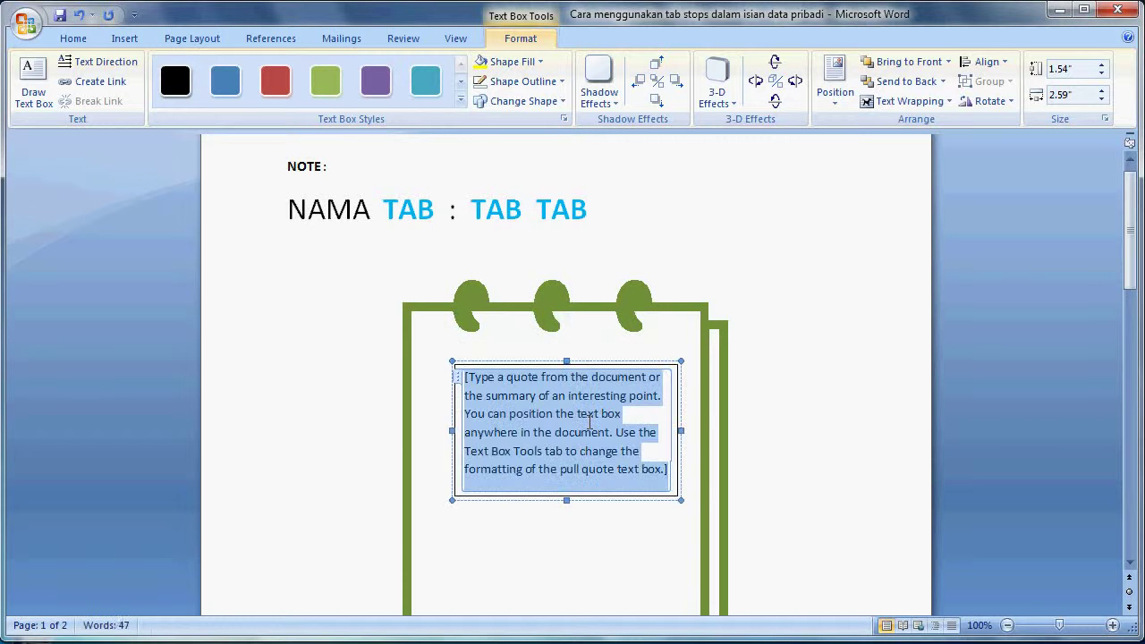
key(Delete)
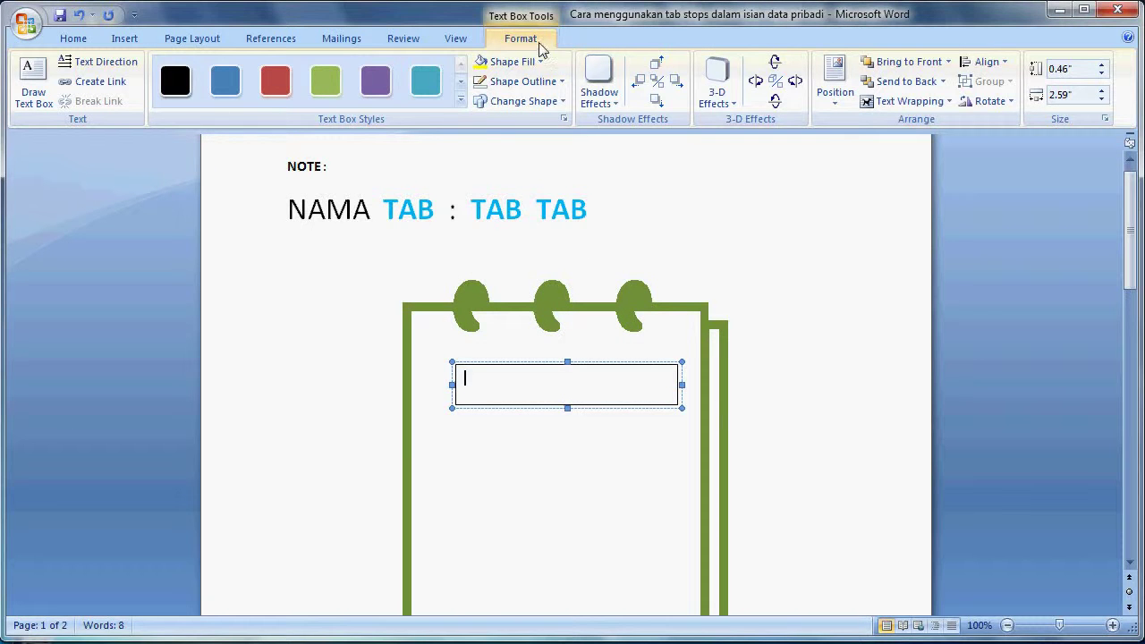
- Size the inner text box to 2.7" by 3.1" and nudge it into place
click(1064, 71)
click(1072, 71)
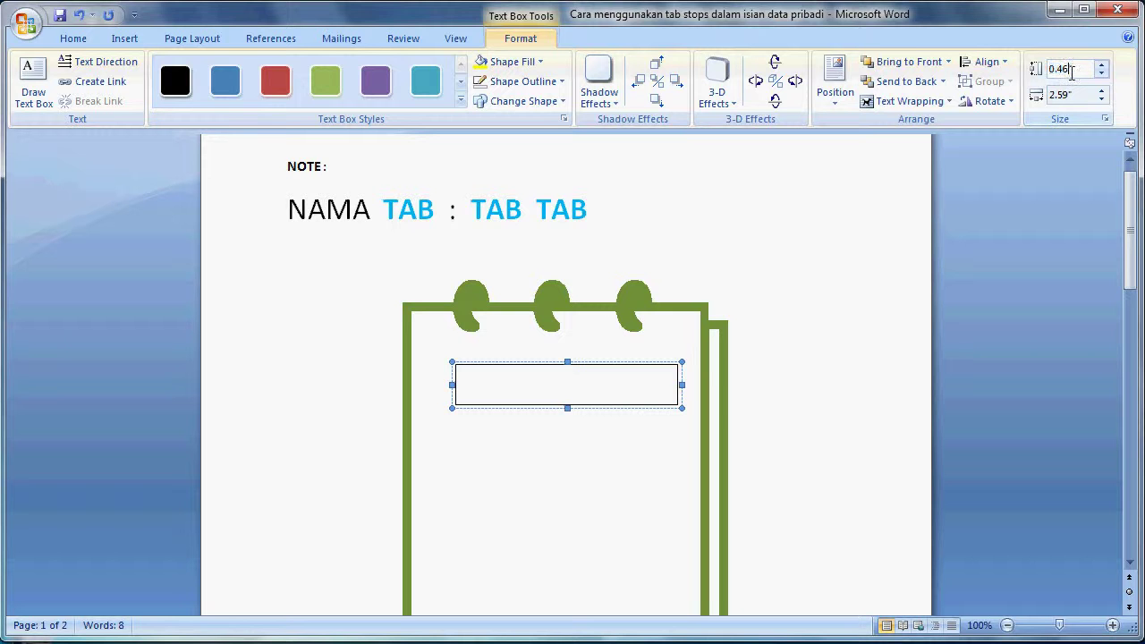
key(BackSpace)
key(BackSpace)
key(BackSpace)
text(.7)
click(1065, 94)
click(1070, 95)
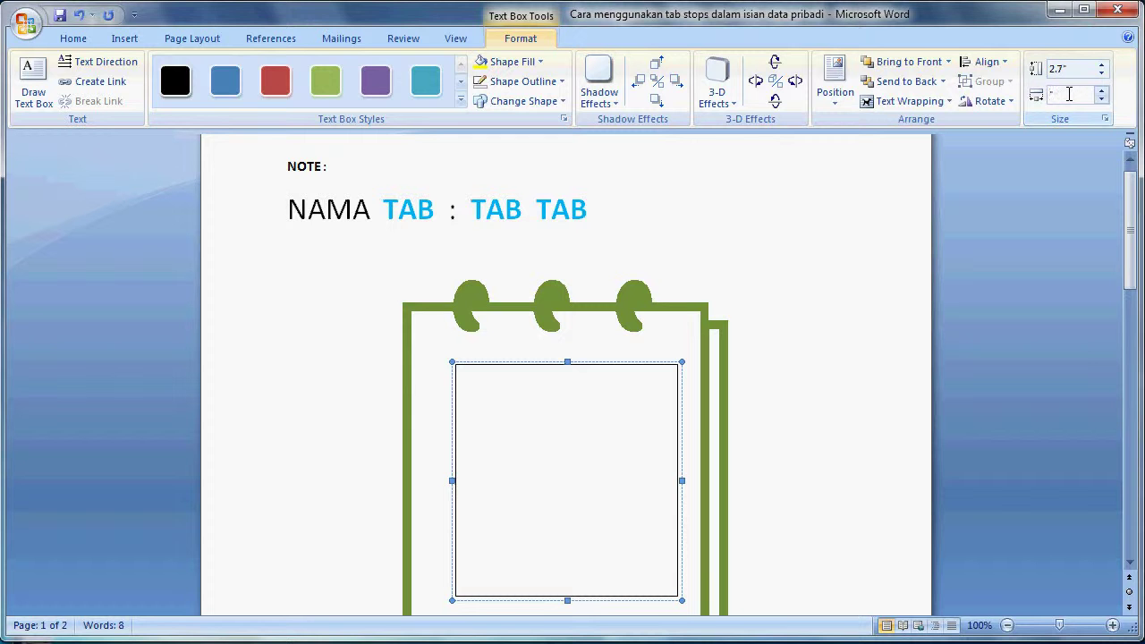
text(3.1)
key(Return)
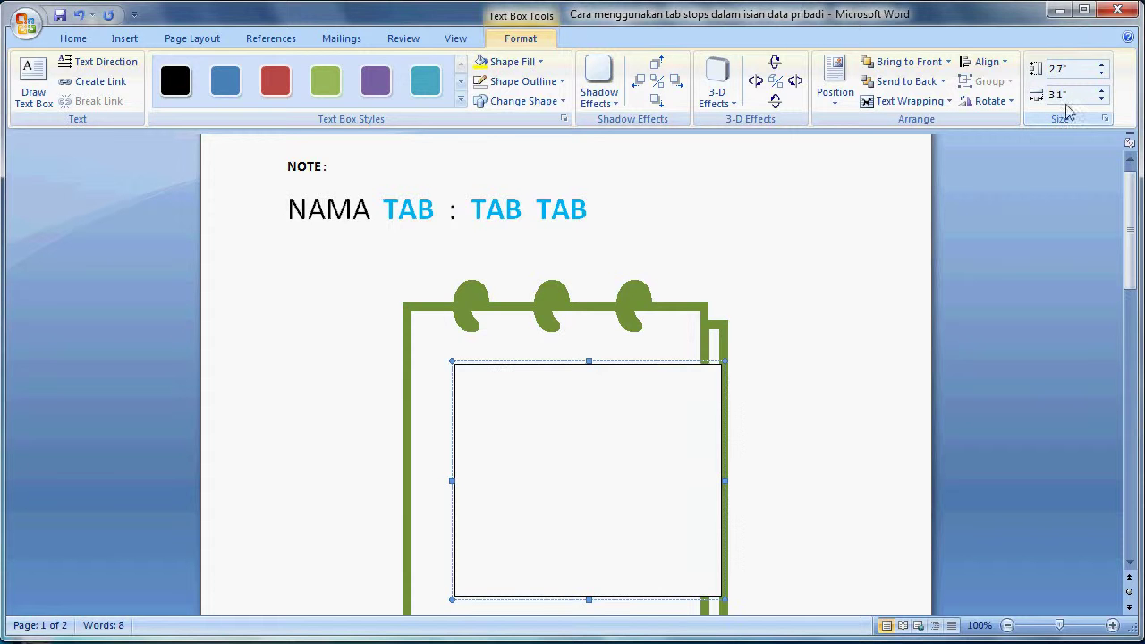
click(604, 365)
key(Left)
key(Left)
key(Left)
key(Left)
key(Left)
key(Left)
key(Left)
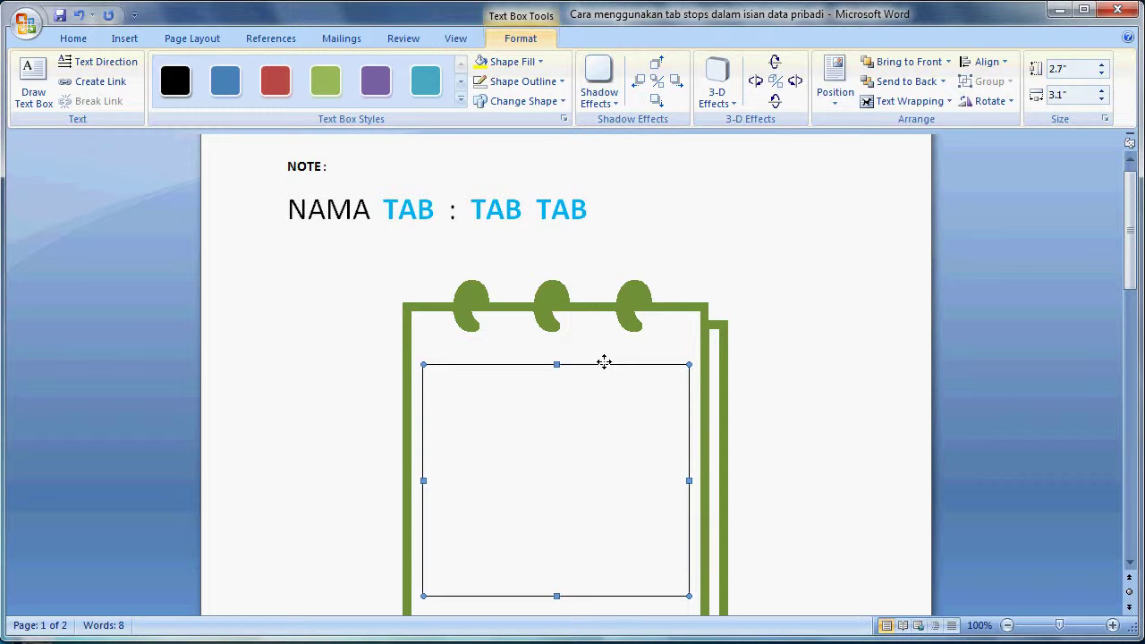
key(Down)
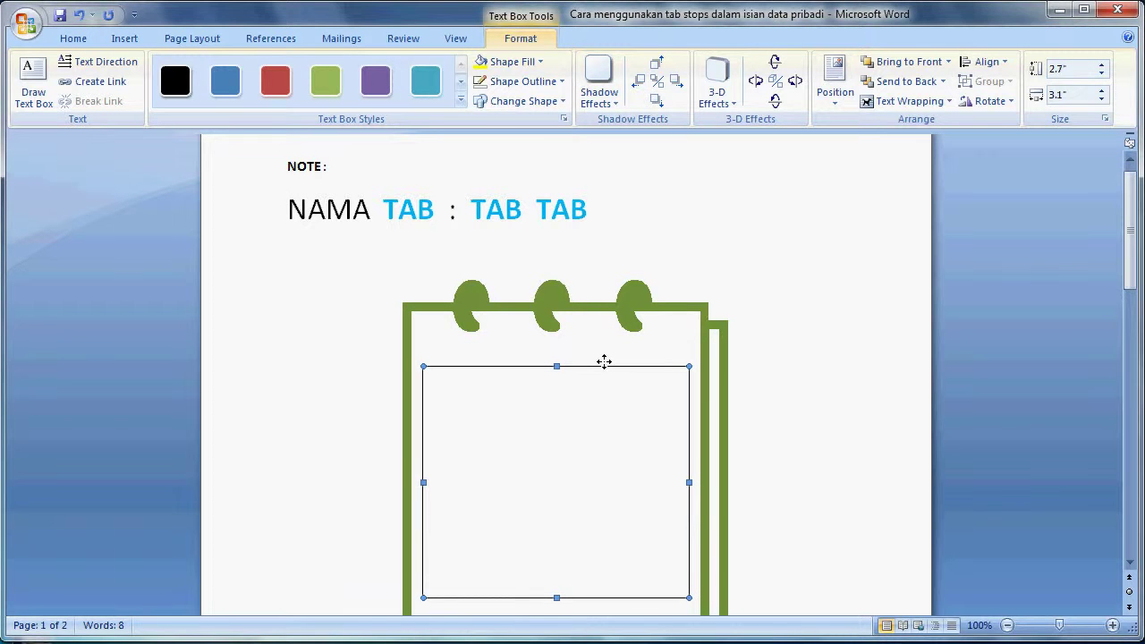
- Type Nama in the inner box, show the ruler, and add tabs at 1.25", 1.38", 2.8"
click(517, 390)
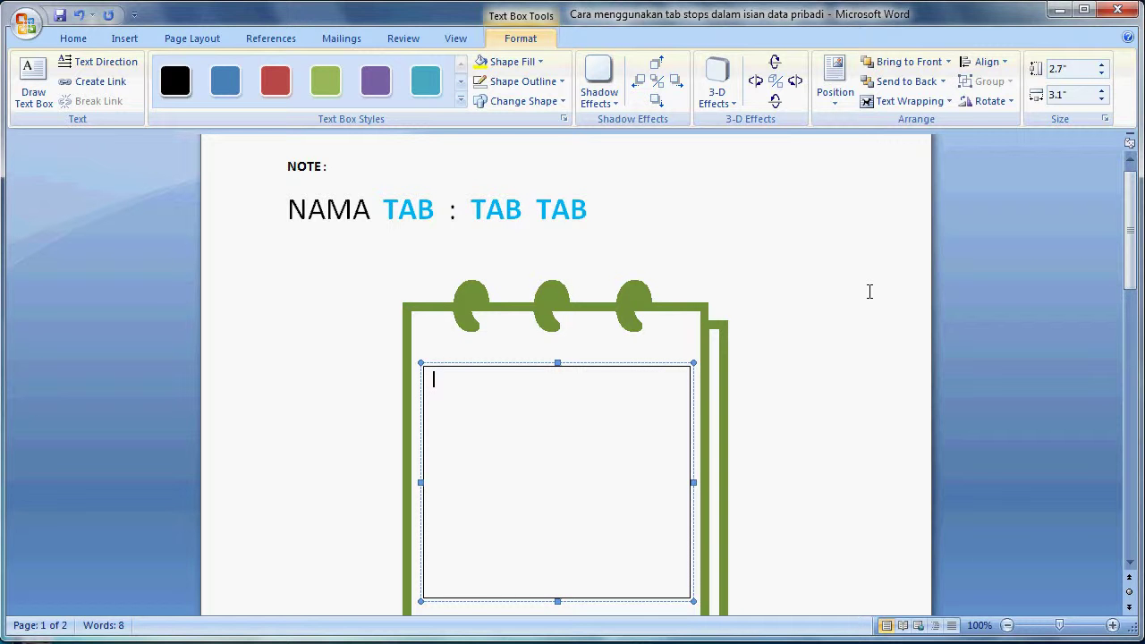
text(Na)
click(458, 39)
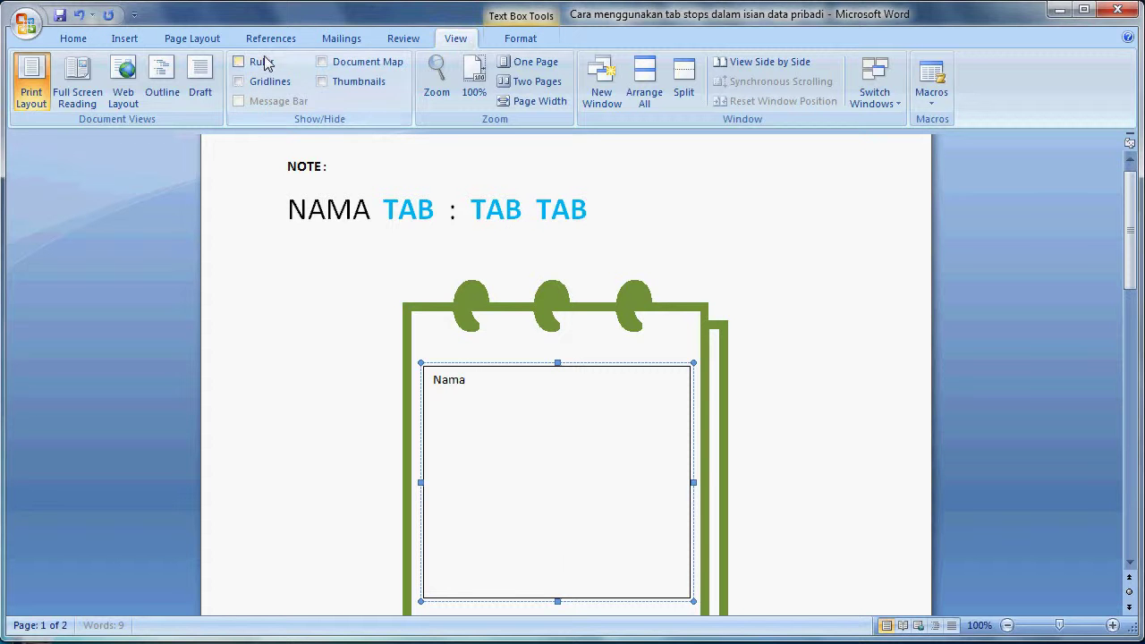
click(239, 62)
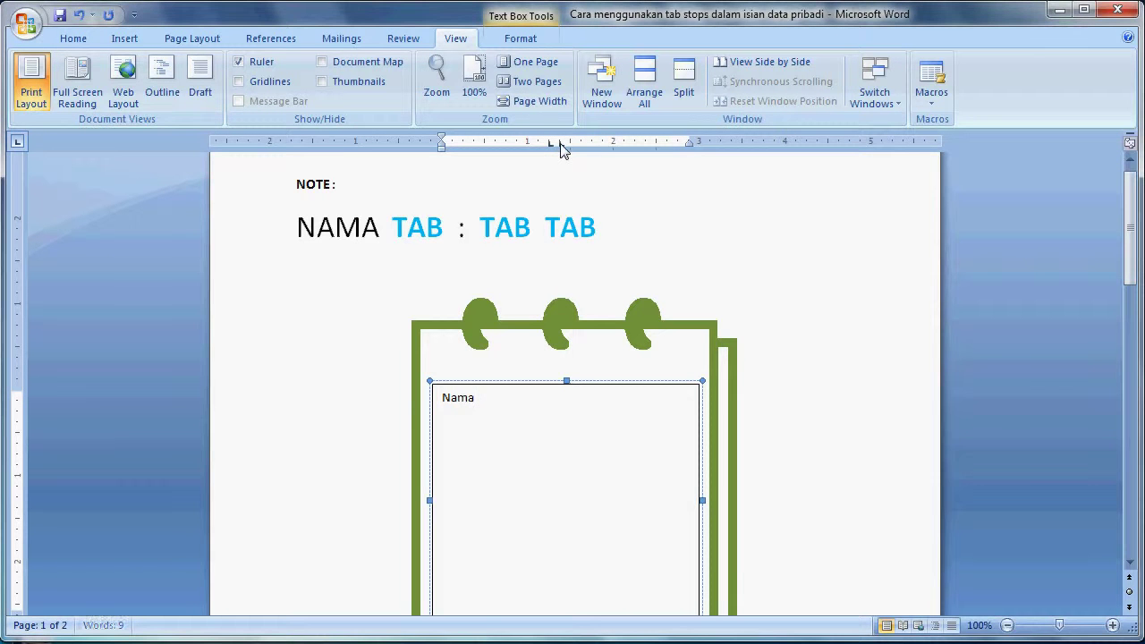
double_click(684, 146)
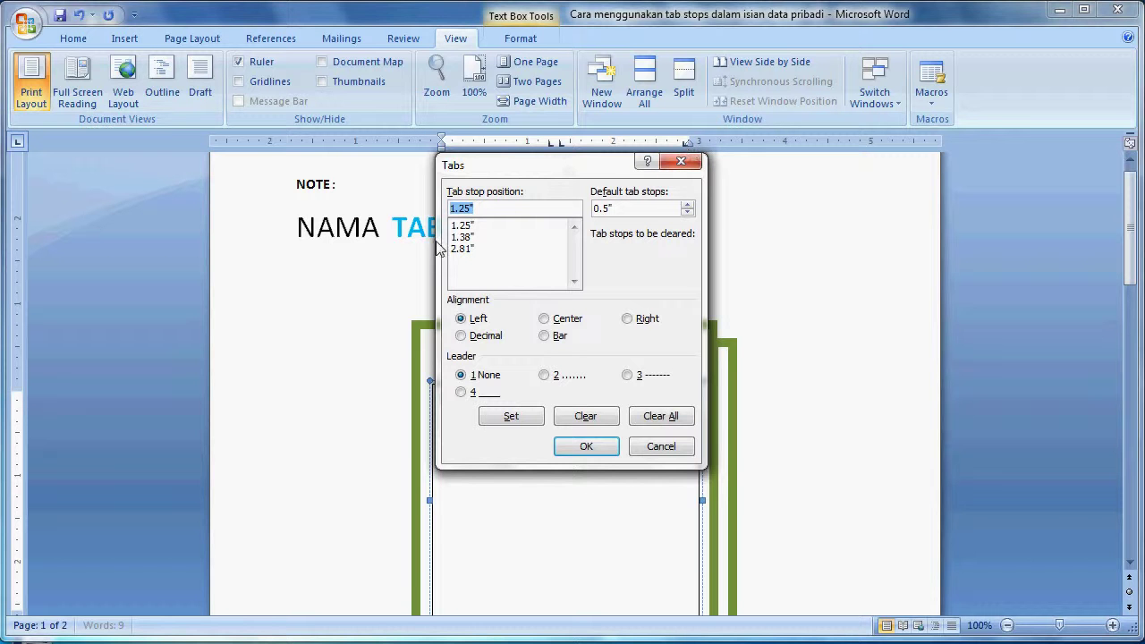
- Make the 2.81" tab stop right-aligned with the dotted leader 2
click(466, 250)
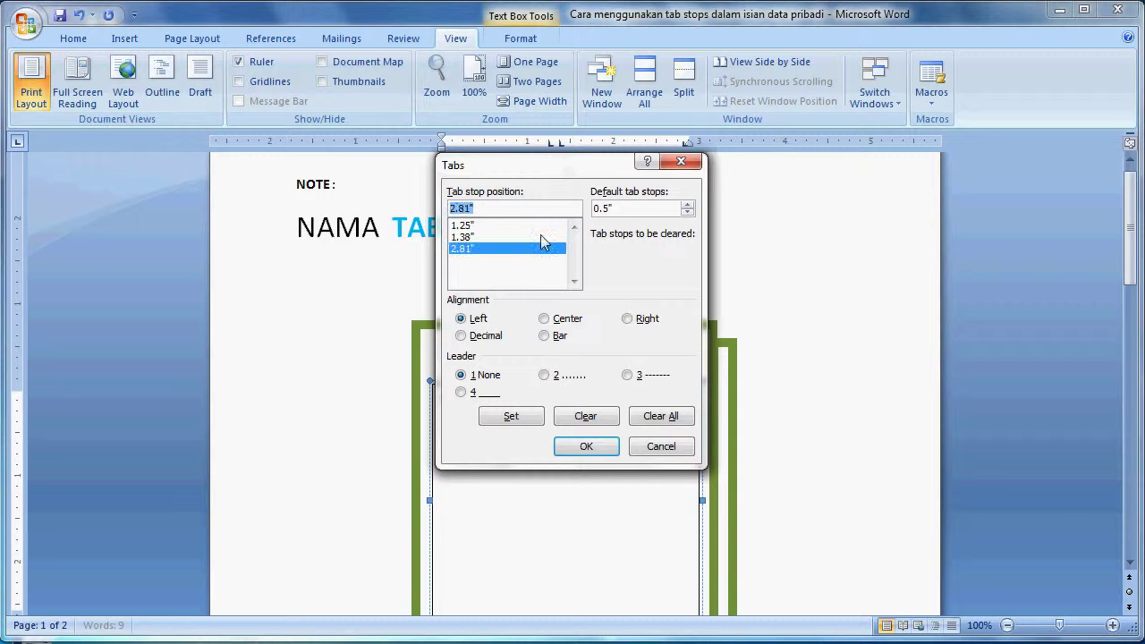
click(628, 320)
click(553, 376)
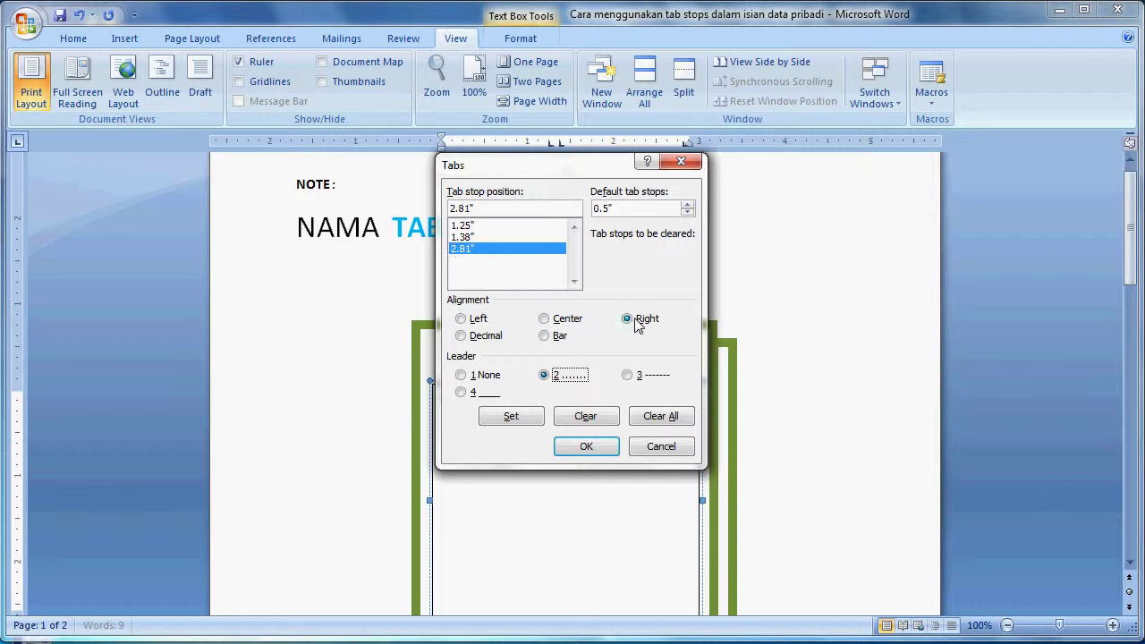
click(597, 447)
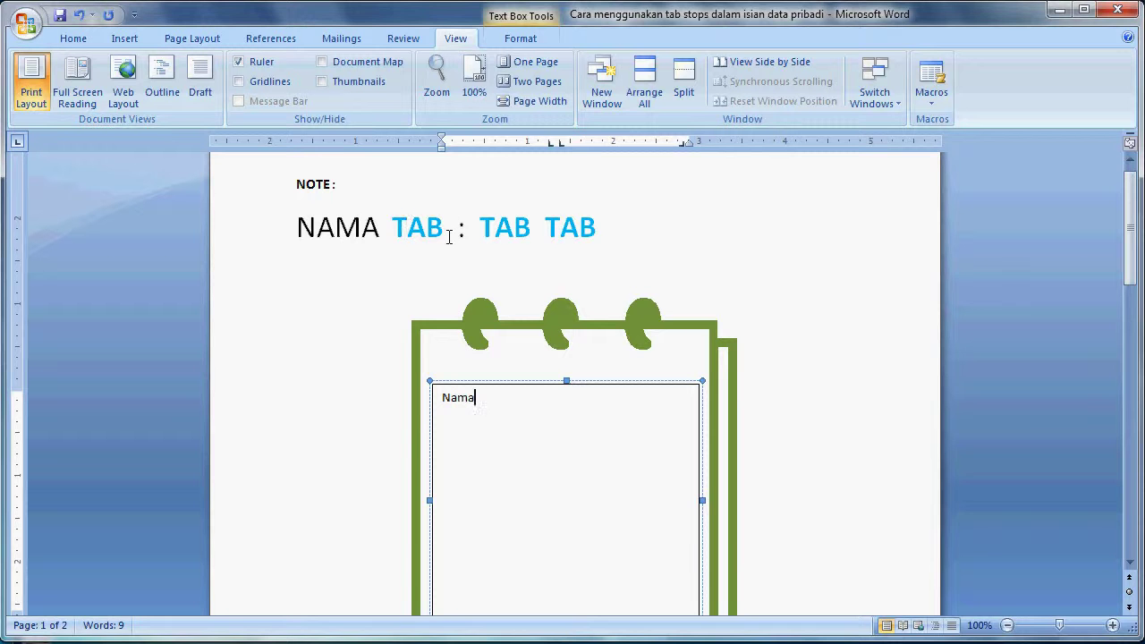
- Complete the Nama row and add the Alamat row, each with a colon and dotted leader
key(Tab)
text(:)
key(Tab)
key(Return)
text(Alamat)
text(:)
key(Tab)
key(Return)
- Add the Tanggal lahir and Usia rows with colons and dotted leaders
text(Tanggal)
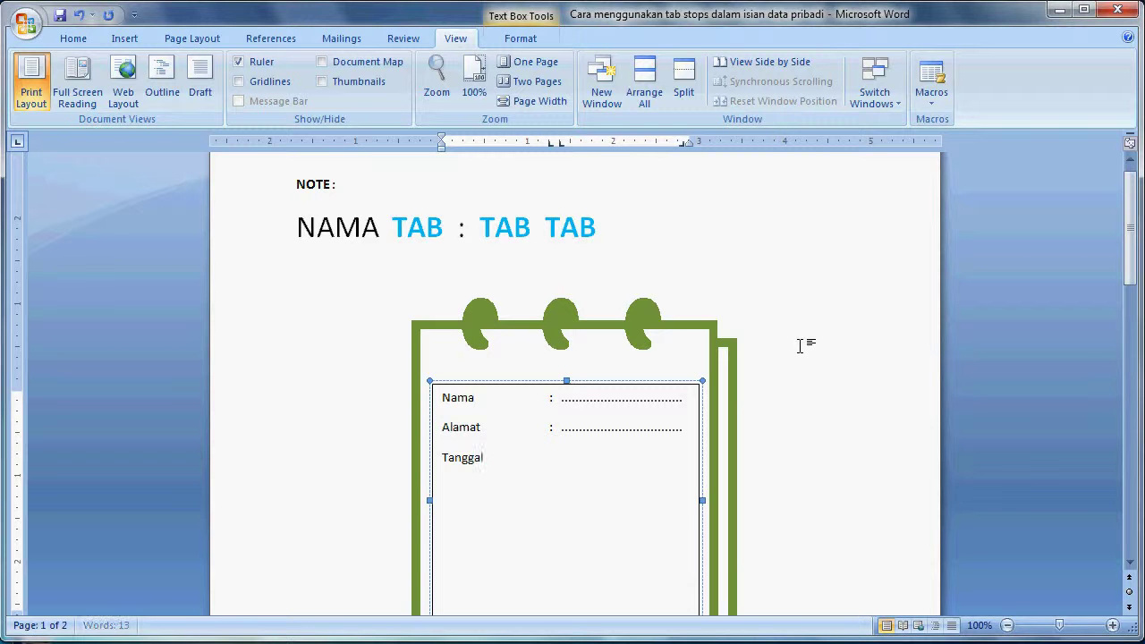
text(hir)
text(:)
key(Tab)
key(Return)
text(Usia)
key(Tab)
text(:)
key(Return)
- Add the Kota and Negara rows with colons and dotted leaders, then select the form text
text(Kota)
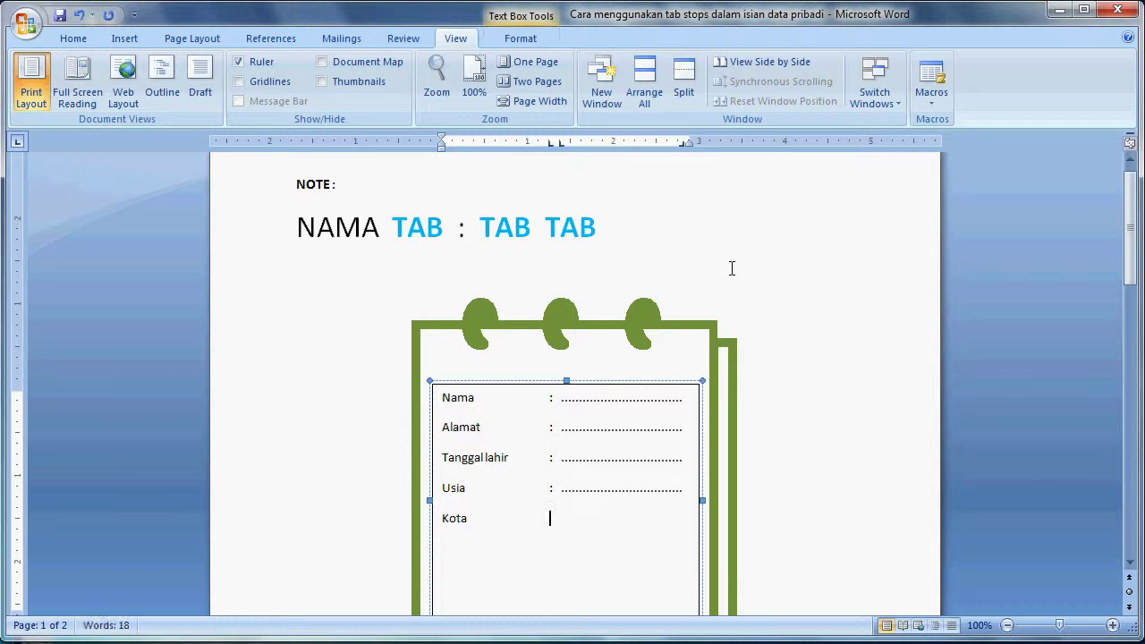
key(Tab)
text(:)
key(Tab)
key(Return)
text(Negara)
key(Tab)
text(:)
key(Tab)
scroll(743, 250, down, 1)
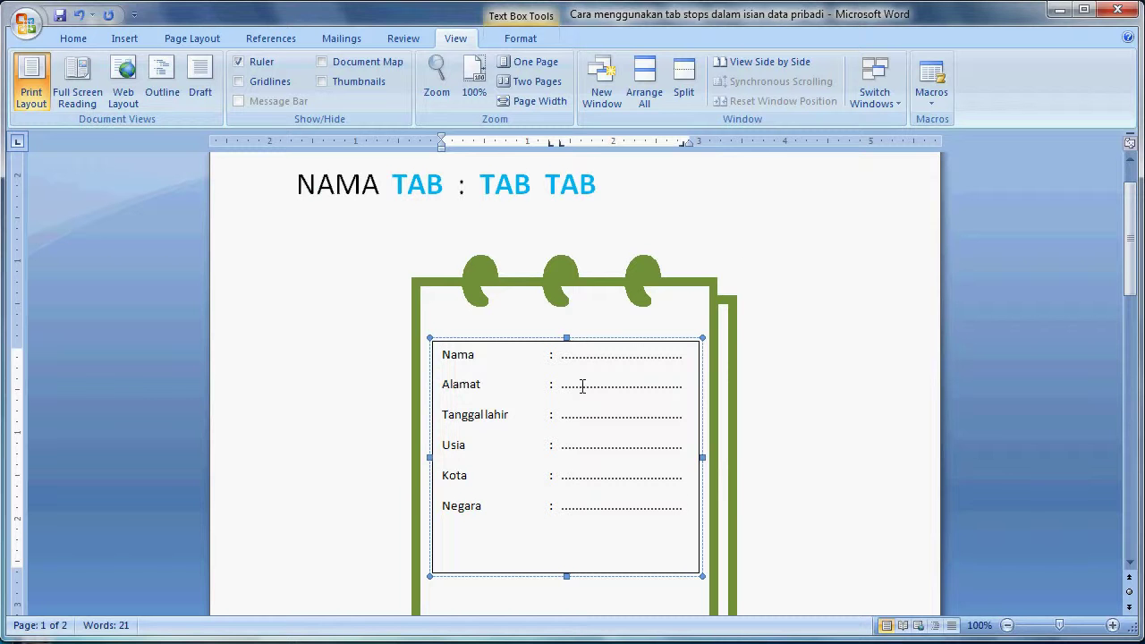
key(shift+Down)
key(shift+Down)
key(shift+Down)
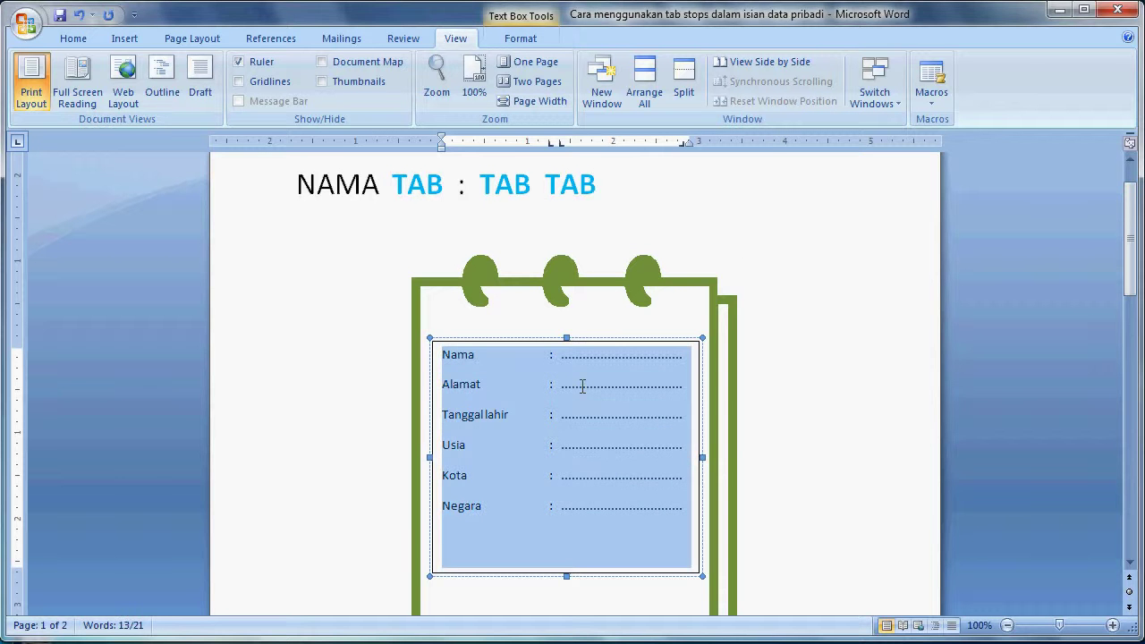
- Set the form text to 14 pt and lower the text box inside the notepad
click(73, 39)
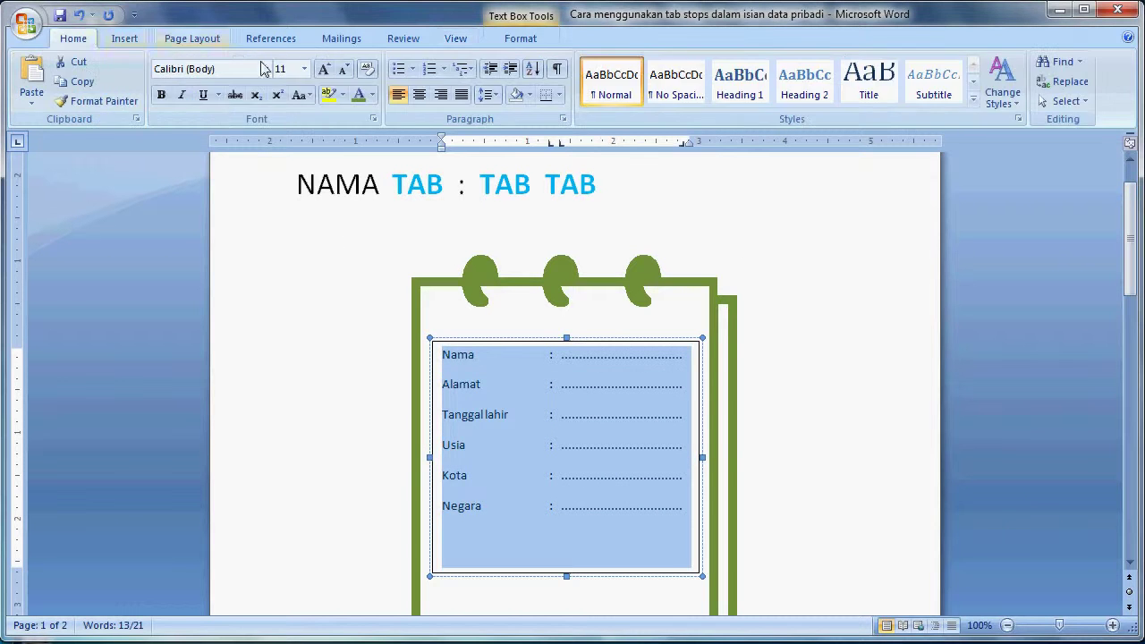
click(305, 70)
click(284, 163)
click(525, 340)
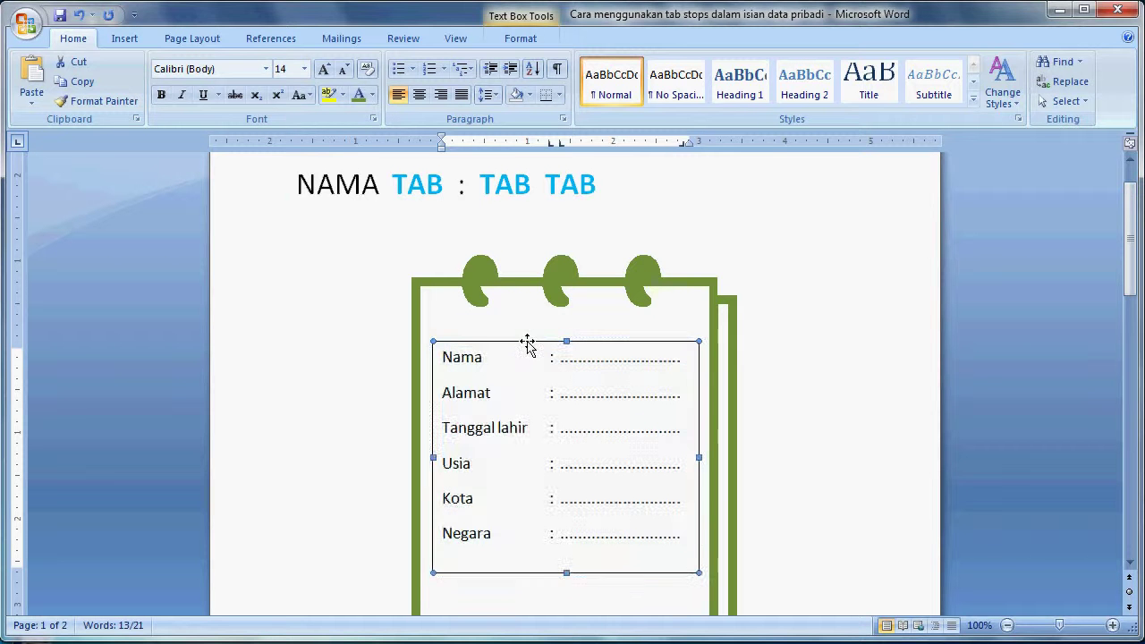
drag(528, 344, 528, 356)
scroll(556, 349, down, 1)
key(Down)
key(Down)
key(Down)
key(Down)
key(Down)
key(Down)
key(Down)
key(Down)
key(Down)
key(Down)
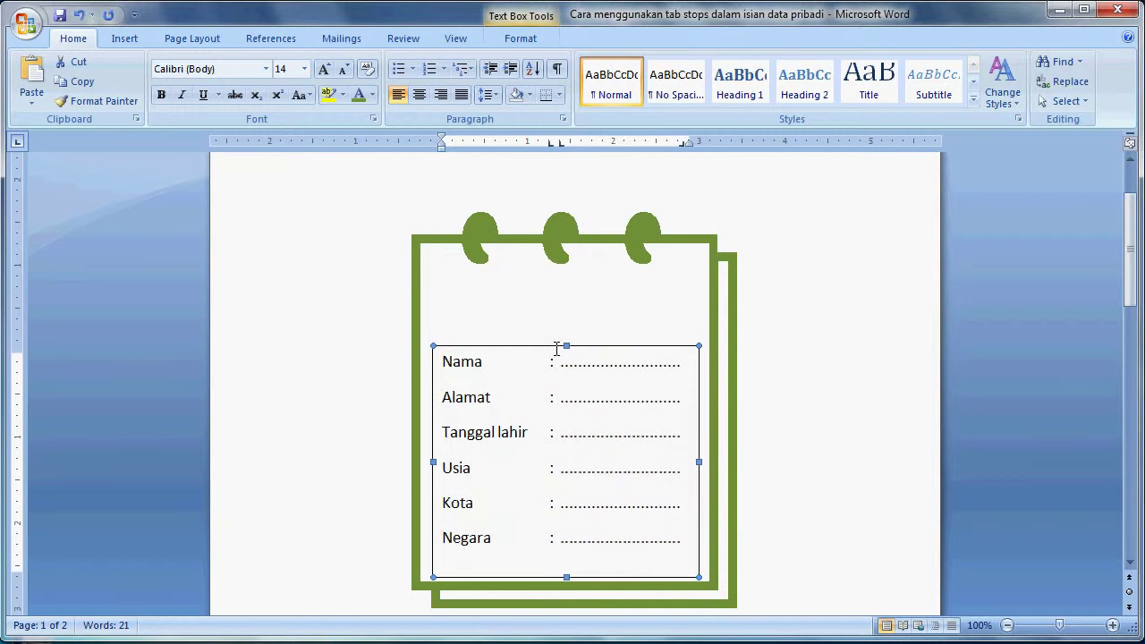
key(Down)
key(Down)
key(Down)
key(Down)
key(Down)
key(Up)
key(Up)
key(Up)
key(Up)
key(Up)
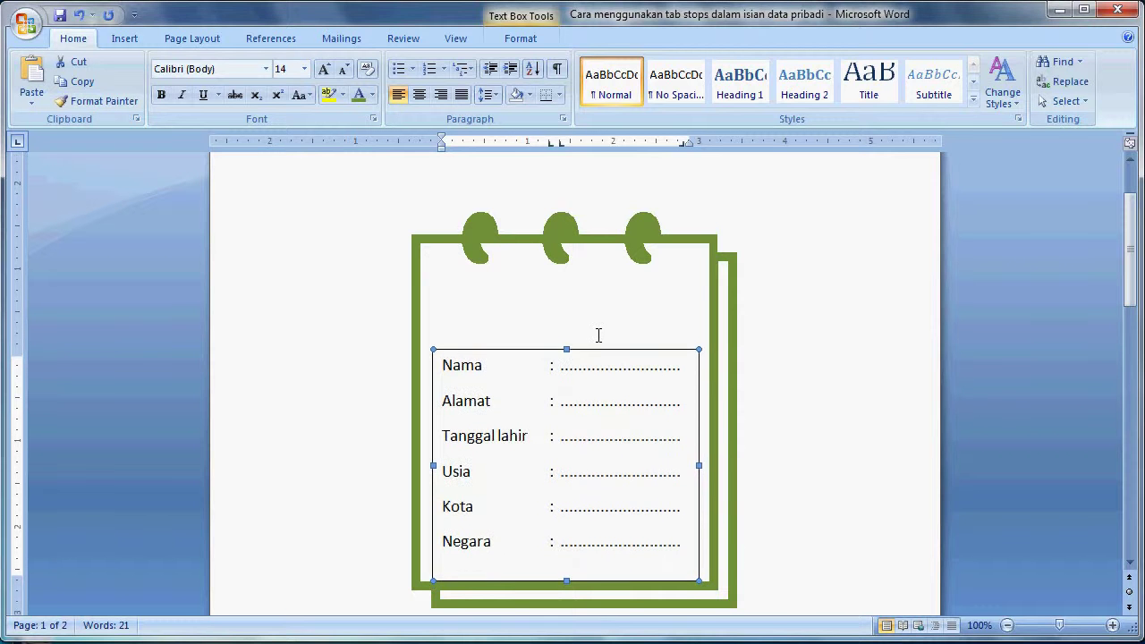
- Set the form text box's Shape Outline to No Outline and deselect it
click(520, 38)
click(560, 81)
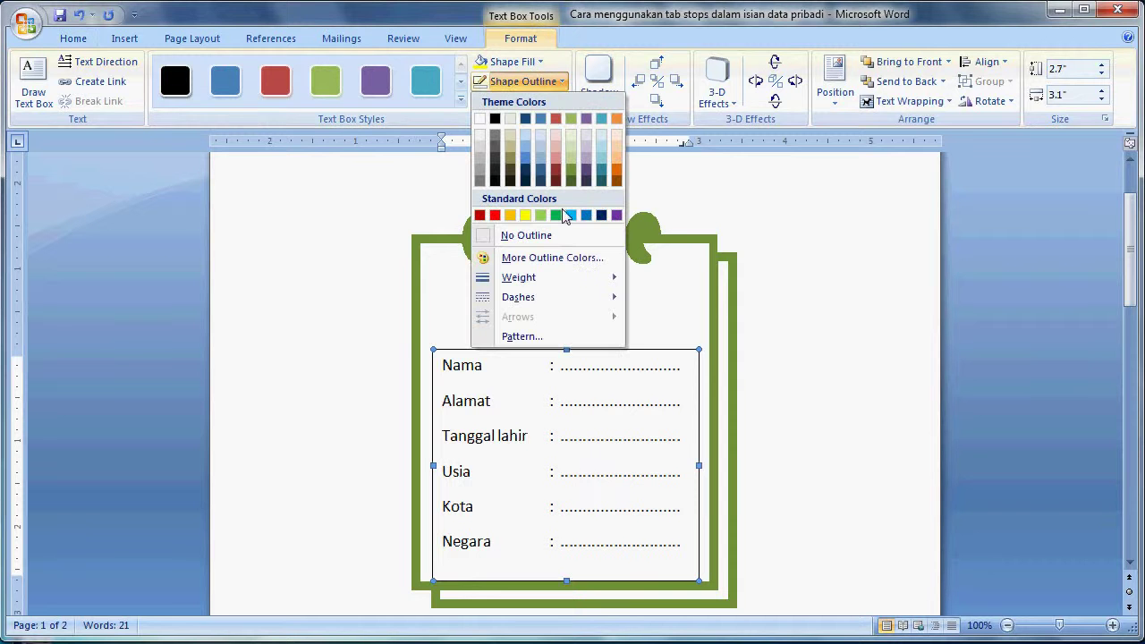
click(541, 235)
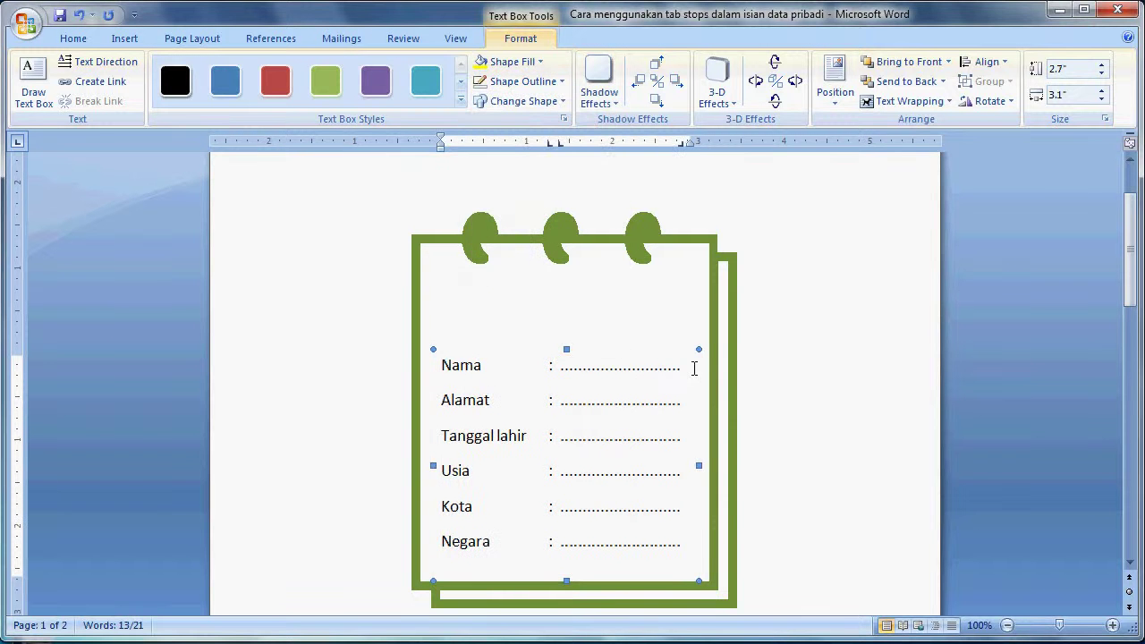
click(325, 251)
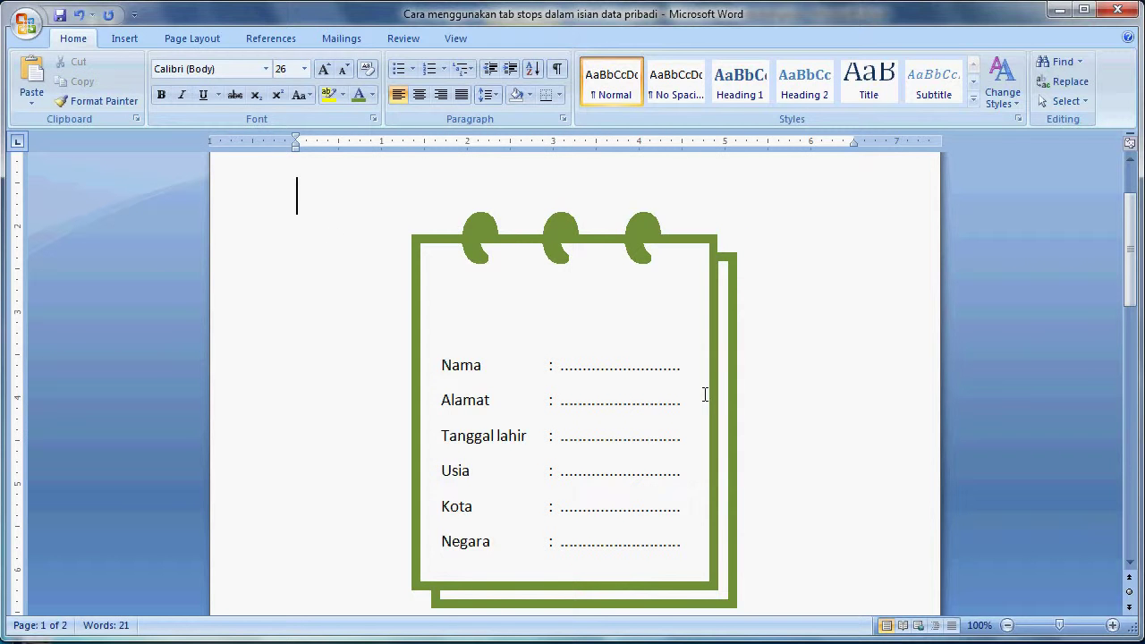
- Insert gold-style WordArt reading 'PERSONAL DATA' at size 20
click(124, 38)
click(804, 98)
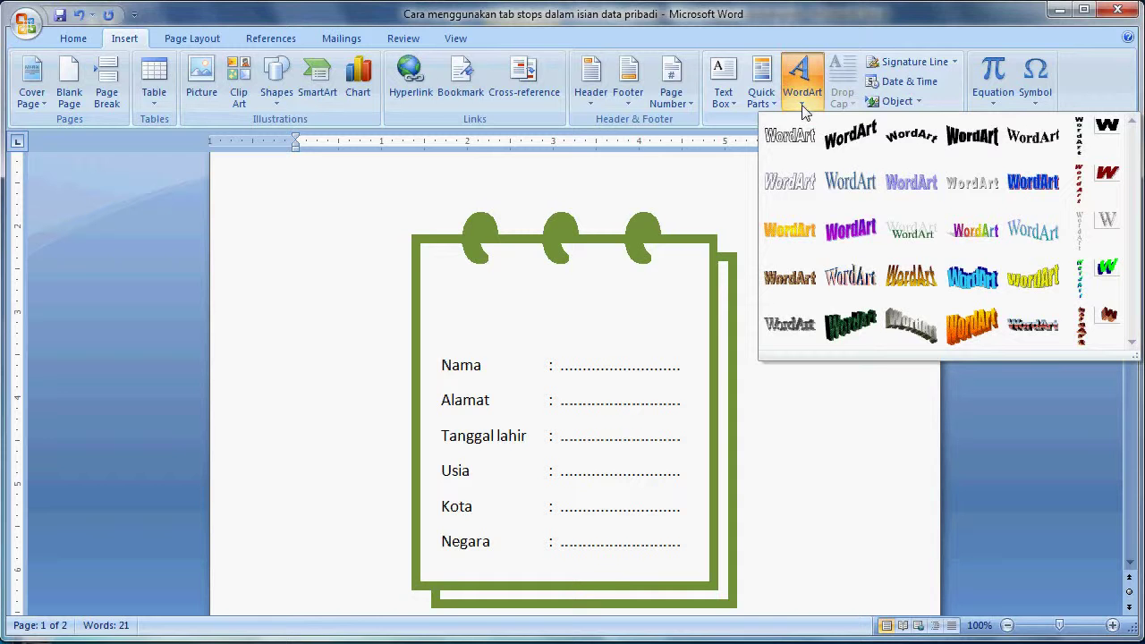
click(915, 276)
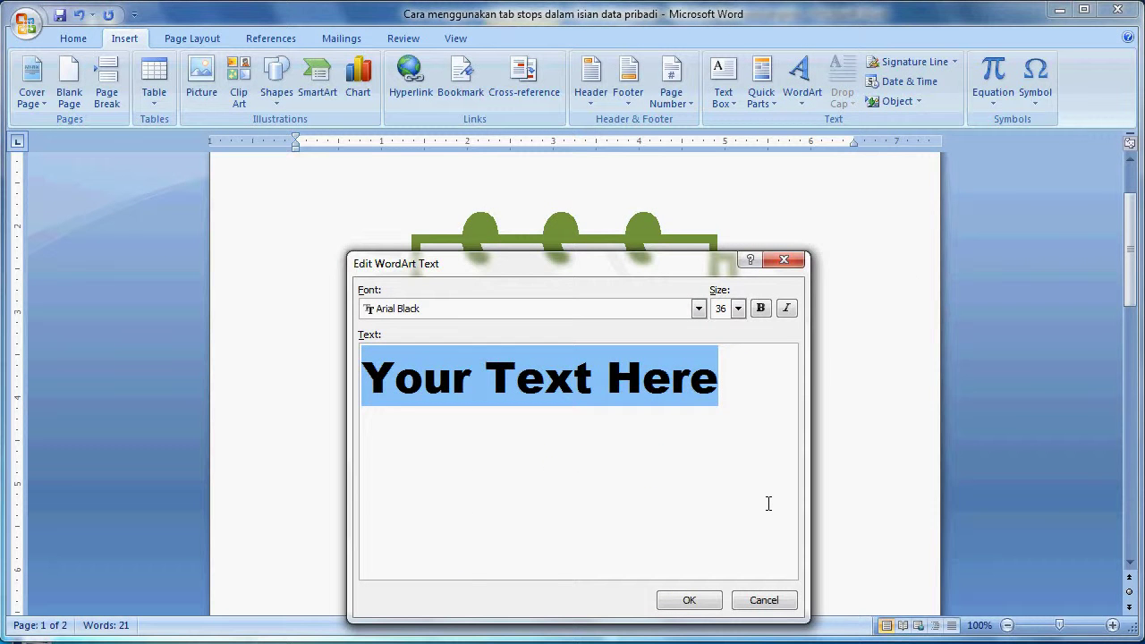
text(PERSO)
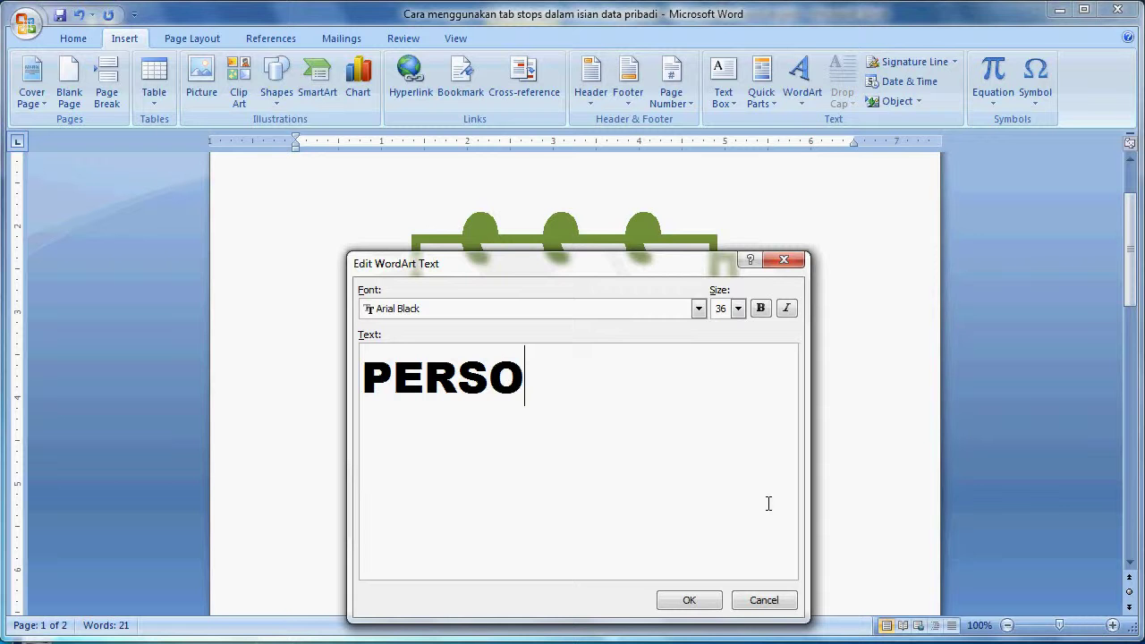
text(NAL DATA)
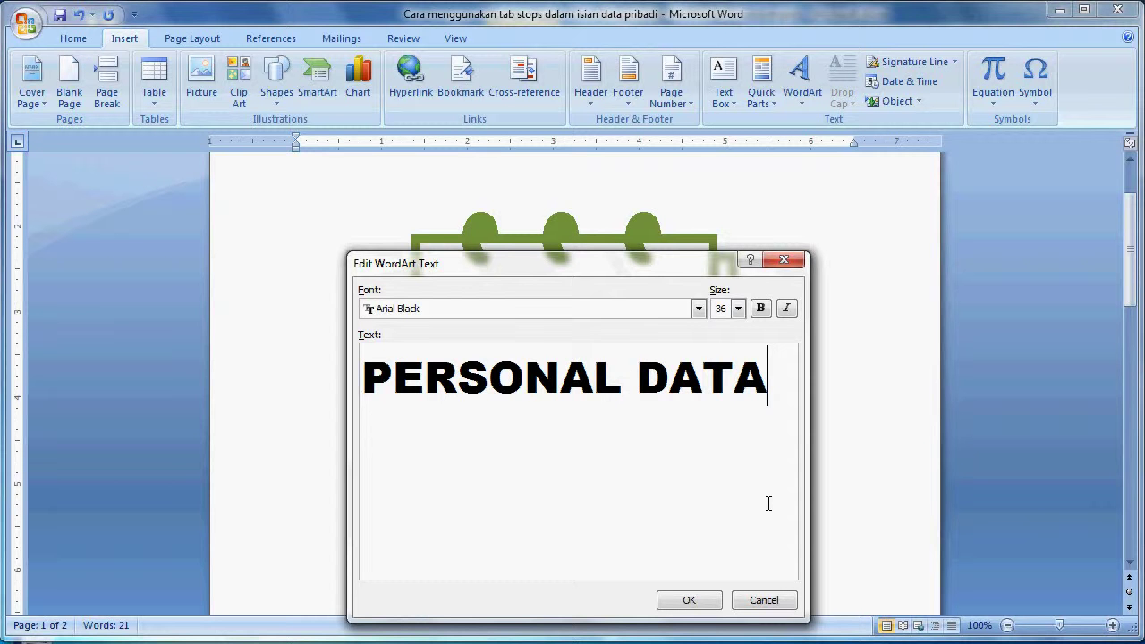
click(737, 308)
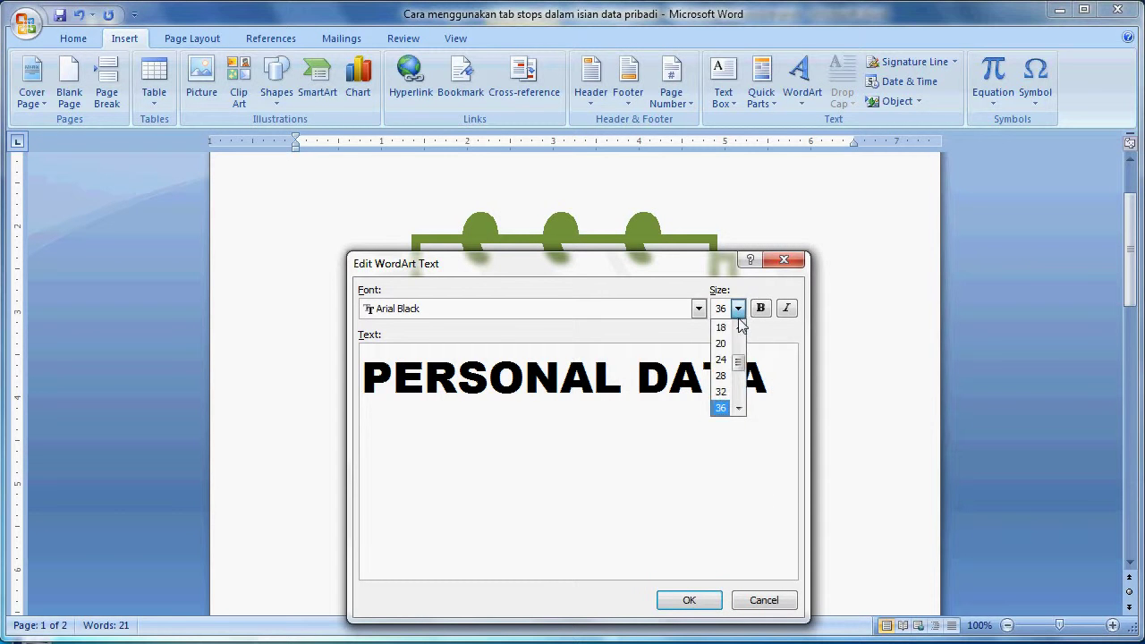
click(721, 343)
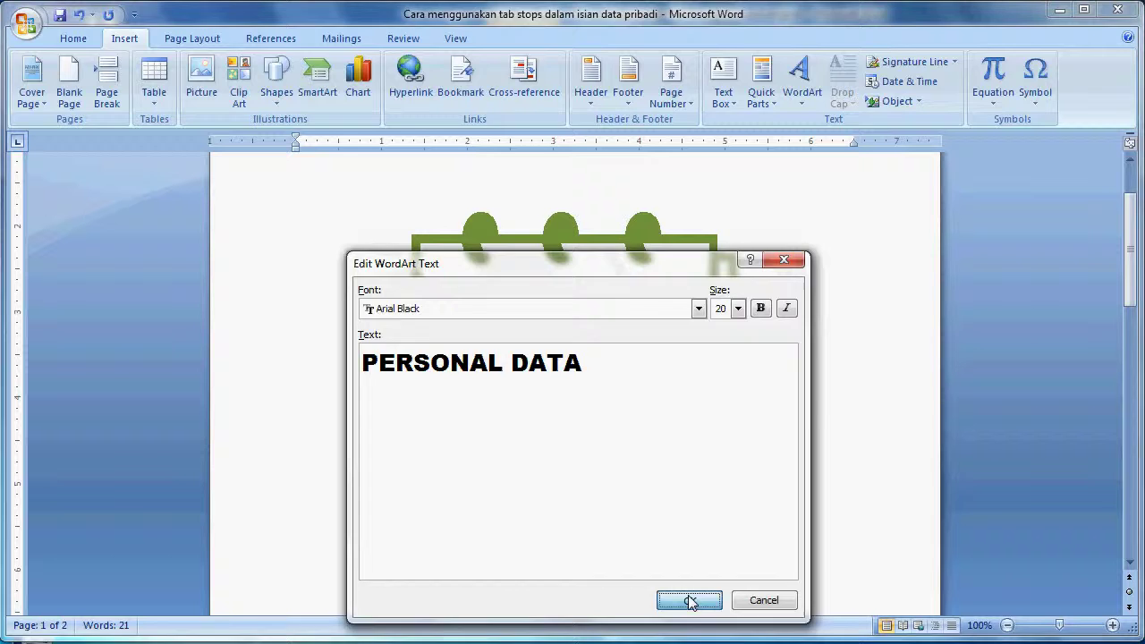
click(689, 600)
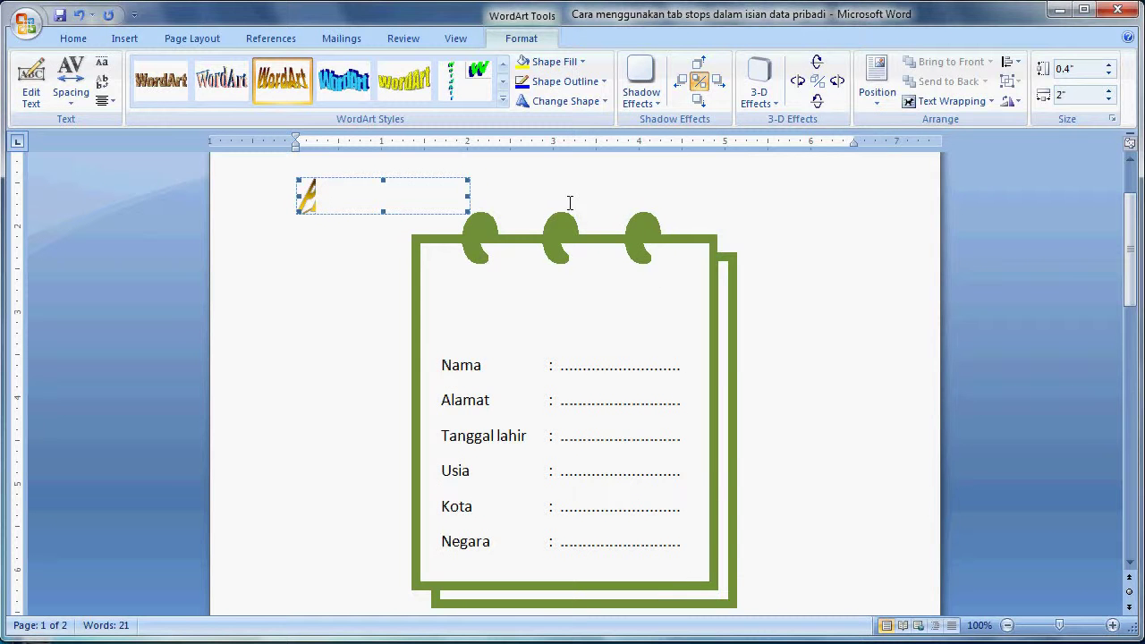
click(950, 101)
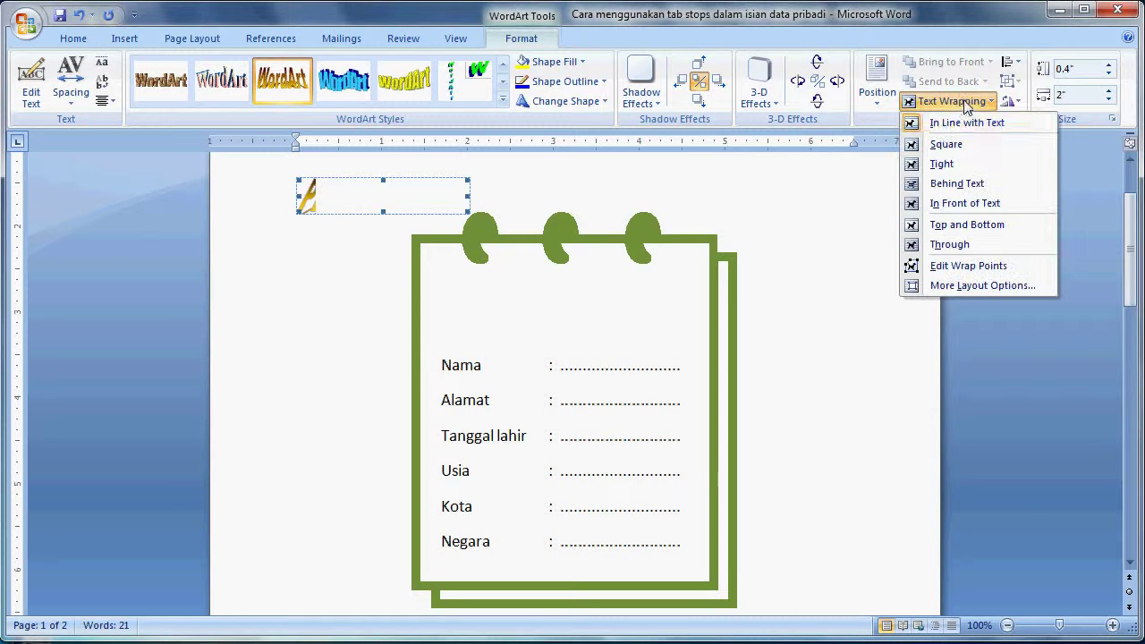
- Float the PERSONAL DATA WordArt in front of text and move it down into the notepad
click(964, 205)
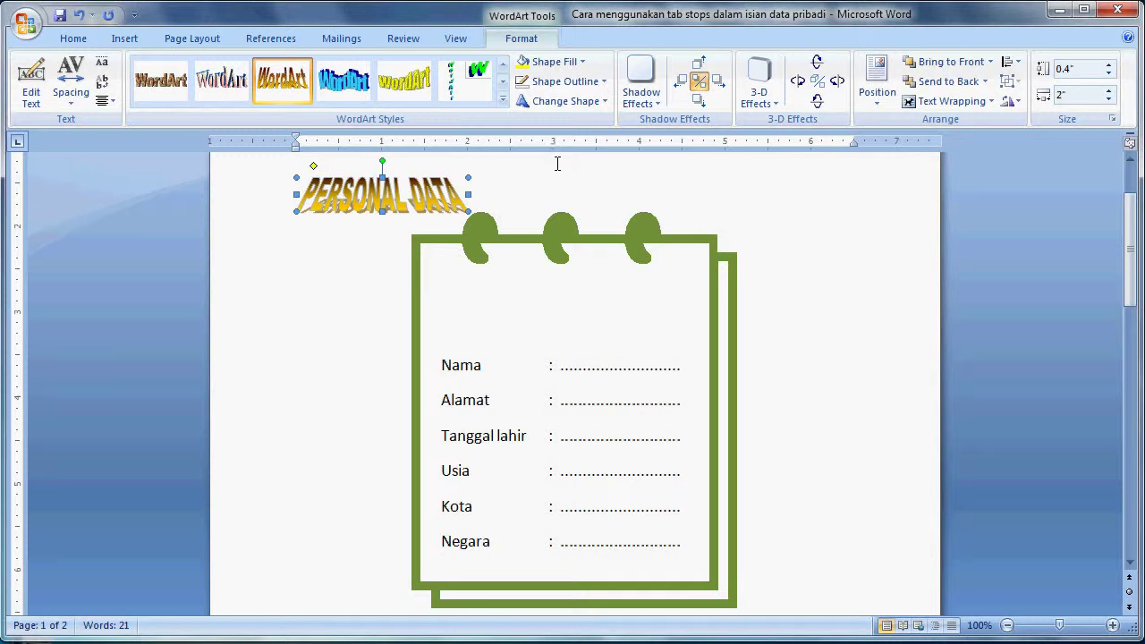
key(Down)
key(Down)
key(Down)
key(Down)
key(Down)
key(Down)
key(Down)
key(Down)
key(Down)
key(Down)
key(Down)
key(Right)
key(Right)
key(Right)
key(Right)
key(Right)
key(Right)
key(Right)
key(Right)
key(Right)
key(Right)
key(Right)
key(Right)
key(Right)
key(Right)
key(Right)
key(Right)
key(Down)
key(Down)
key(Down)
key(Right)
key(Right)
key(Right)
key(Right)
key(Right)
key(Right)
key(Right)
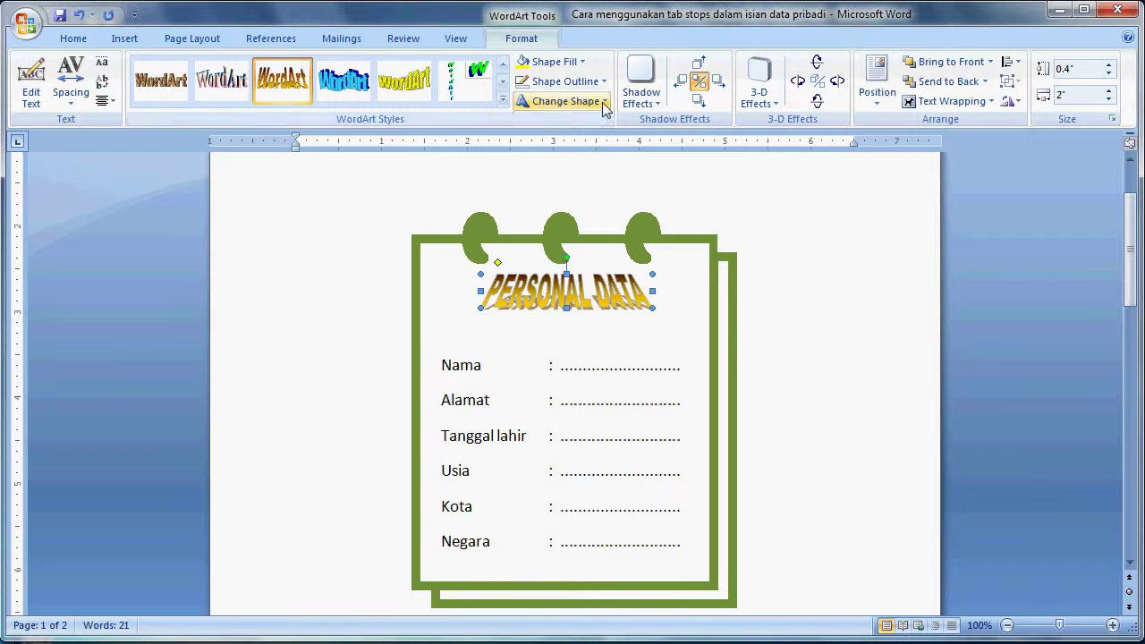
- Apply a warp shape to the title, fine-tune its position, and deselect it
click(602, 101)
click(634, 189)
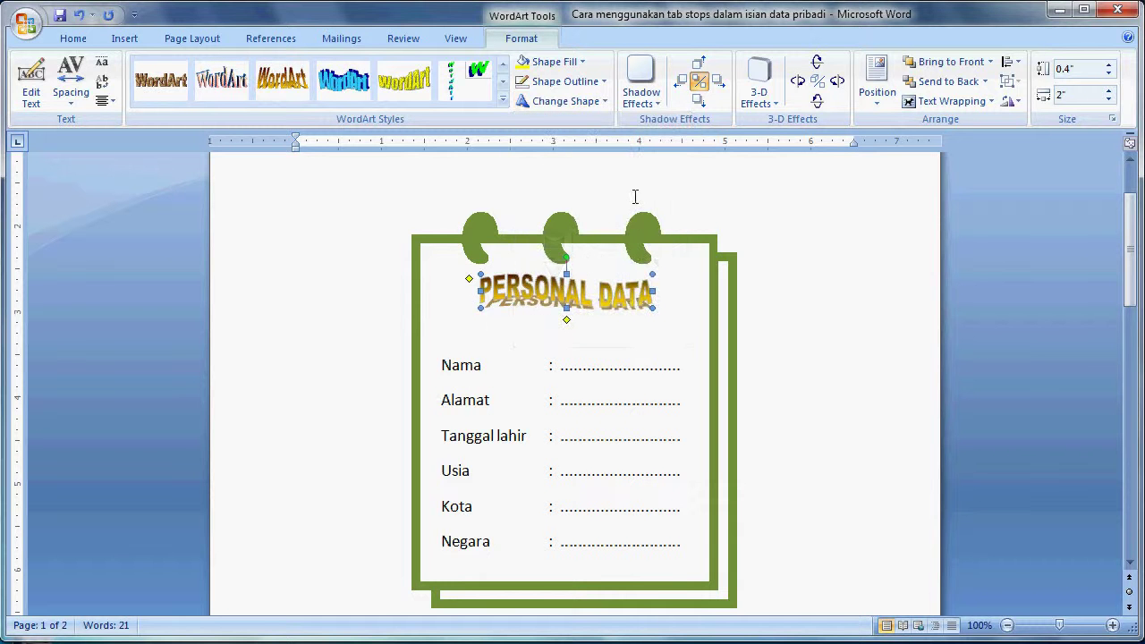
key(ctrl+Left)
key(ctrl+Left)
key(ctrl+Left)
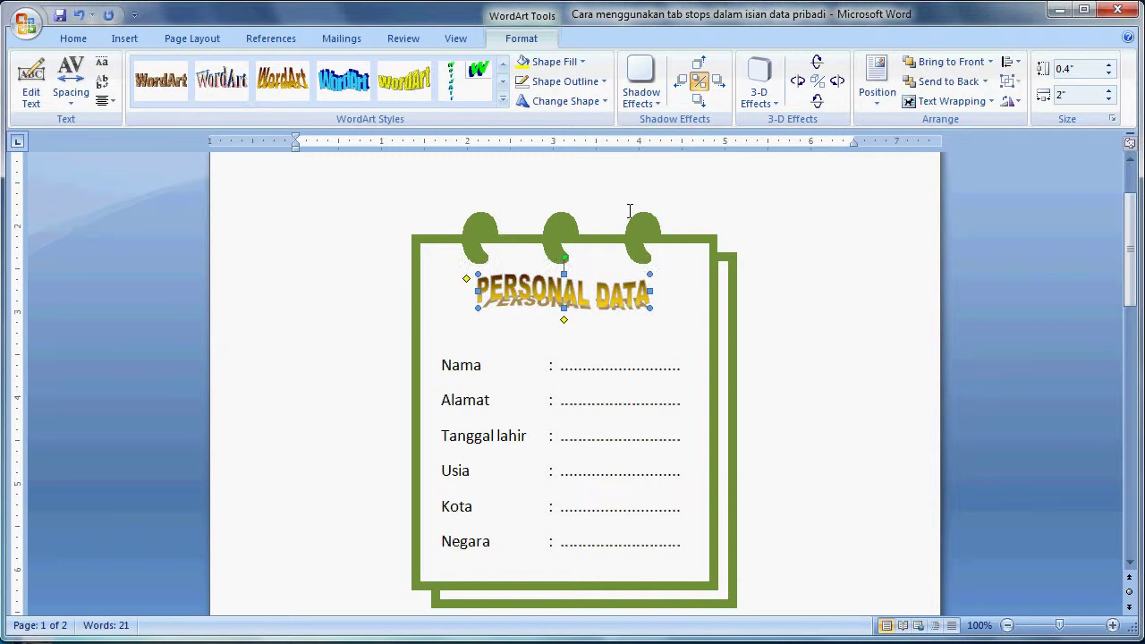
key(ctrl+Down)
key(ctrl+Down)
key(ctrl+Down)
key(ctrl+Down)
key(ctrl+Down)
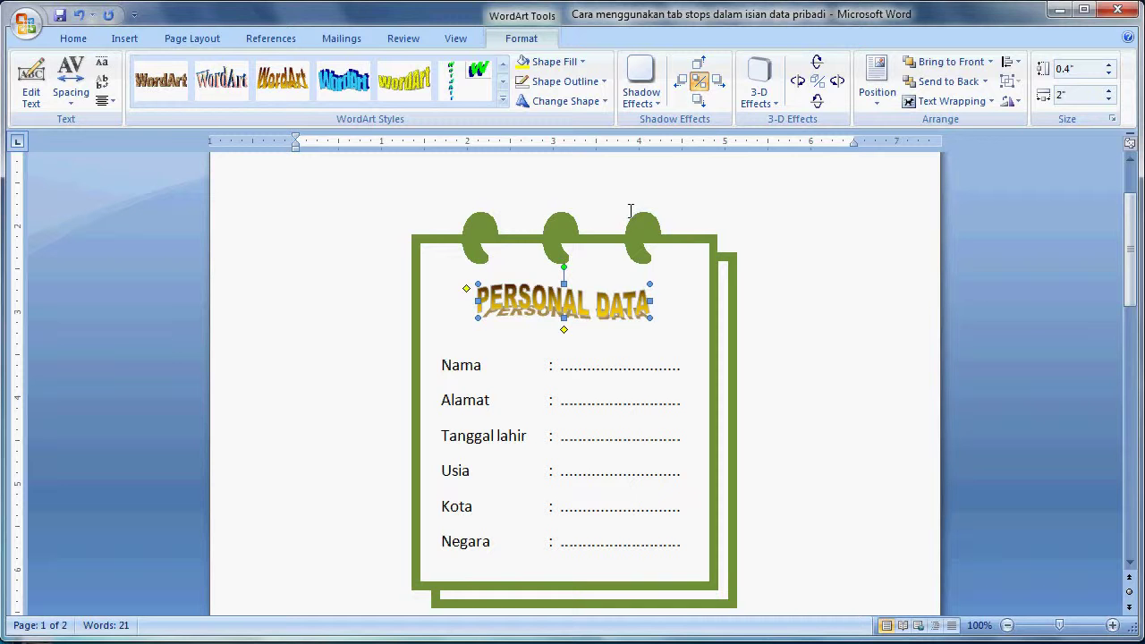
key(ctrl+Up)
key(ctrl+Up)
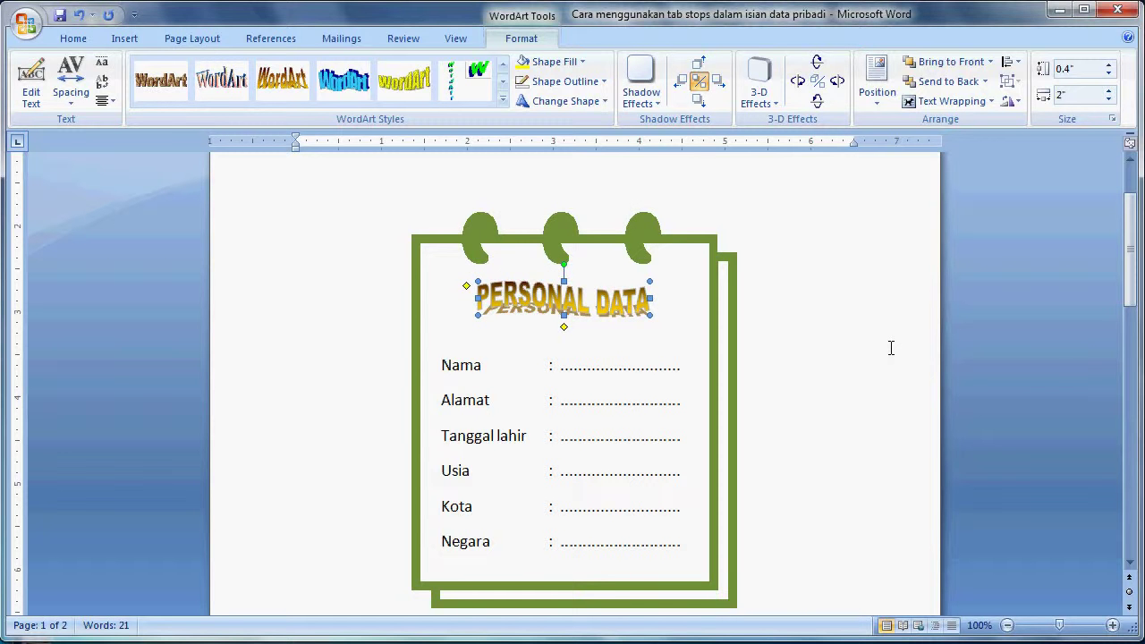
key(ctrl+Left)
key(ctrl+Left)
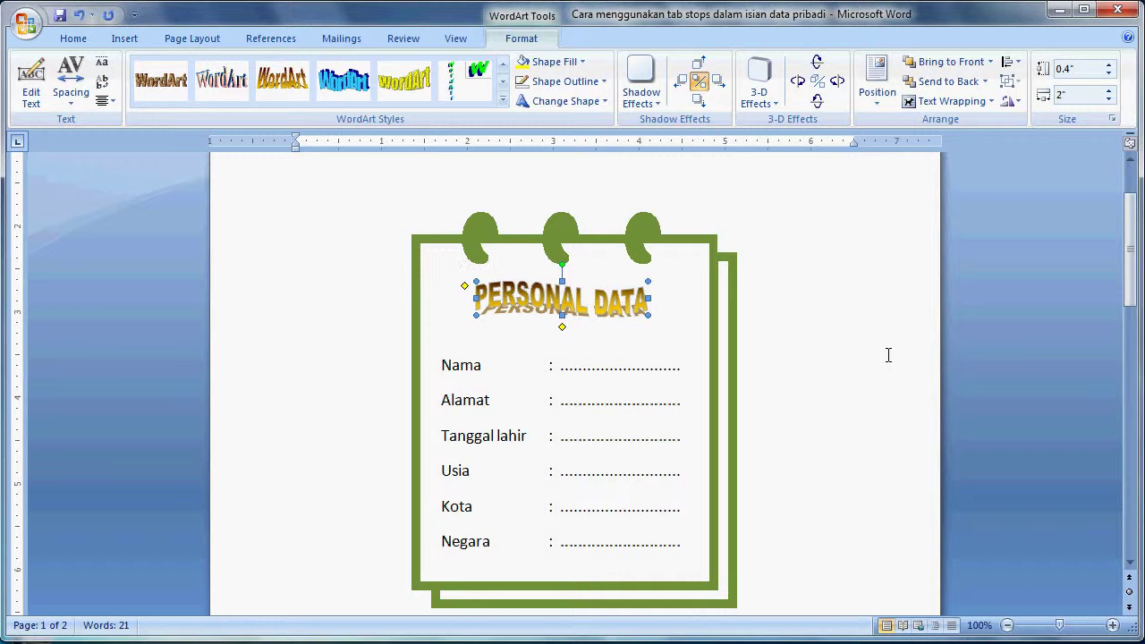
click(852, 354)
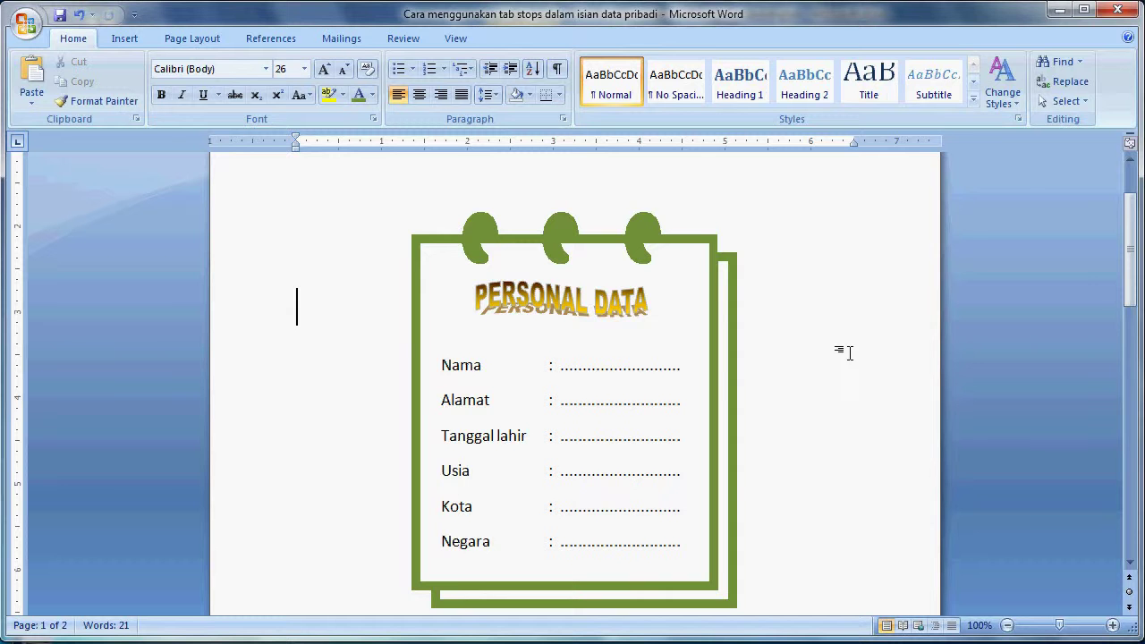
scroll(872, 346, down, 1)
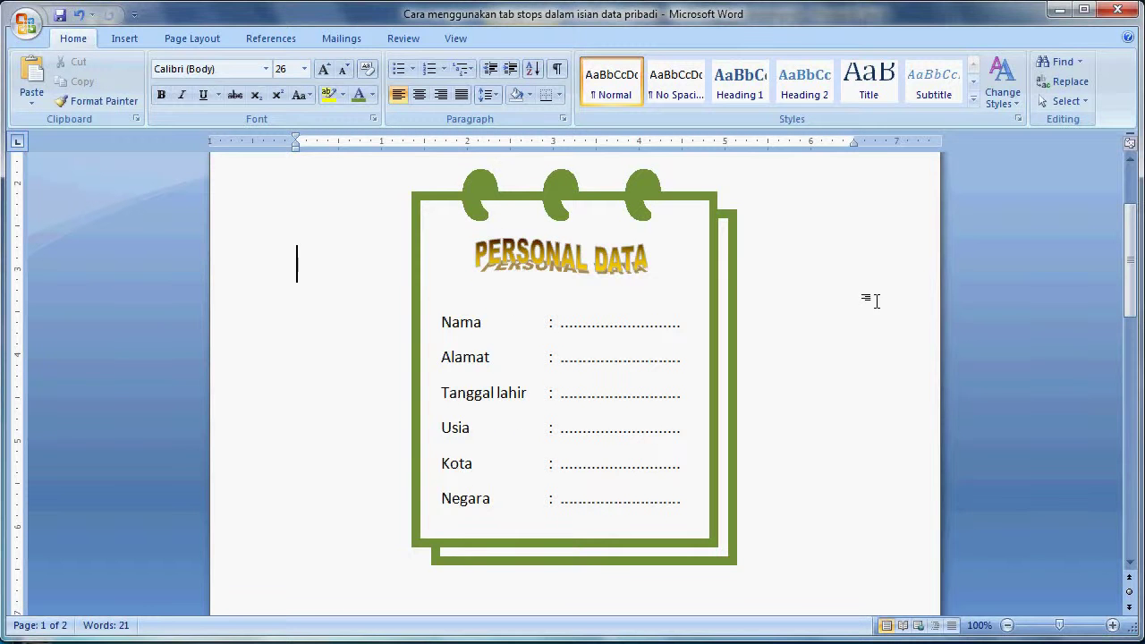